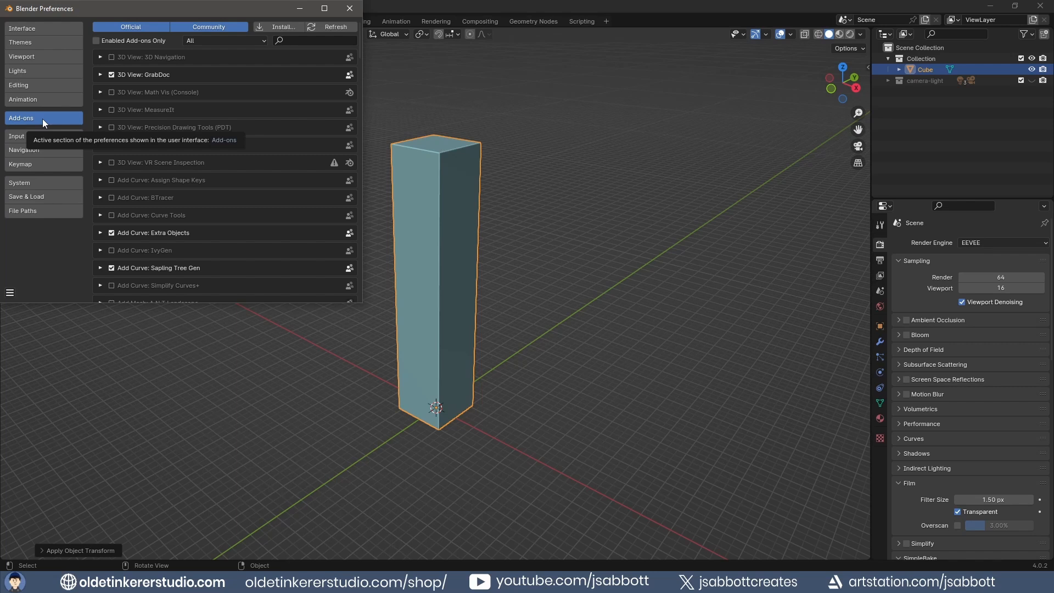
- Search the add-ons for "node" to check whether Node Wrangler is enabled, and close the preferences
click(303, 39)
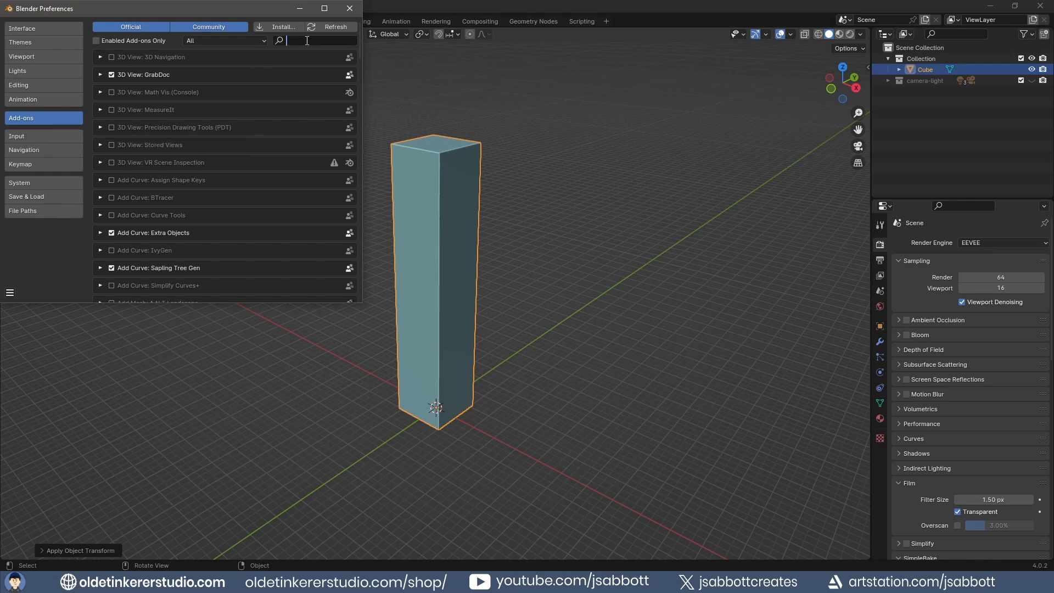
text(node)
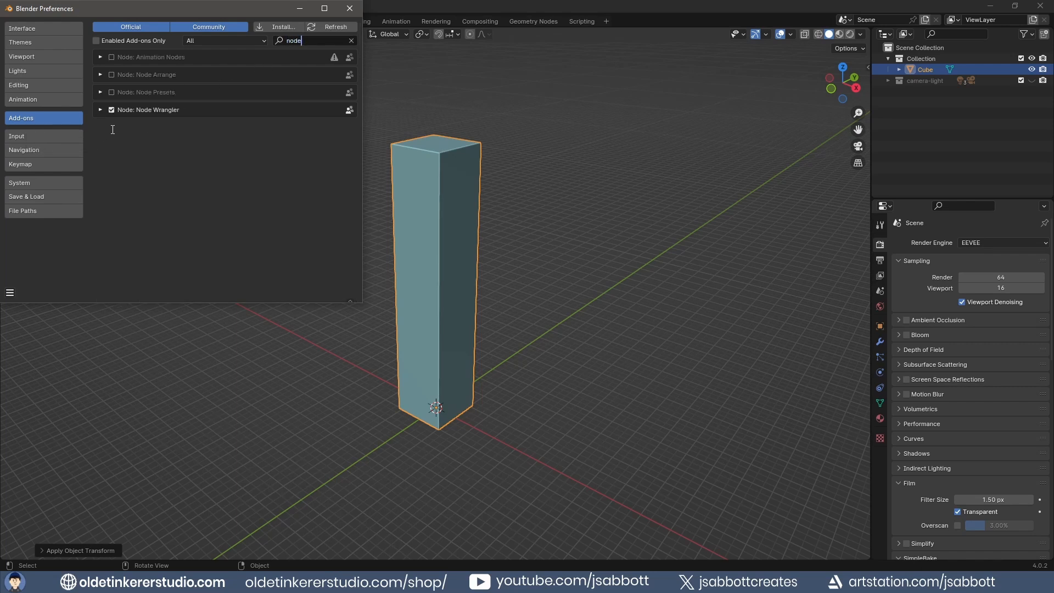
click(350, 9)
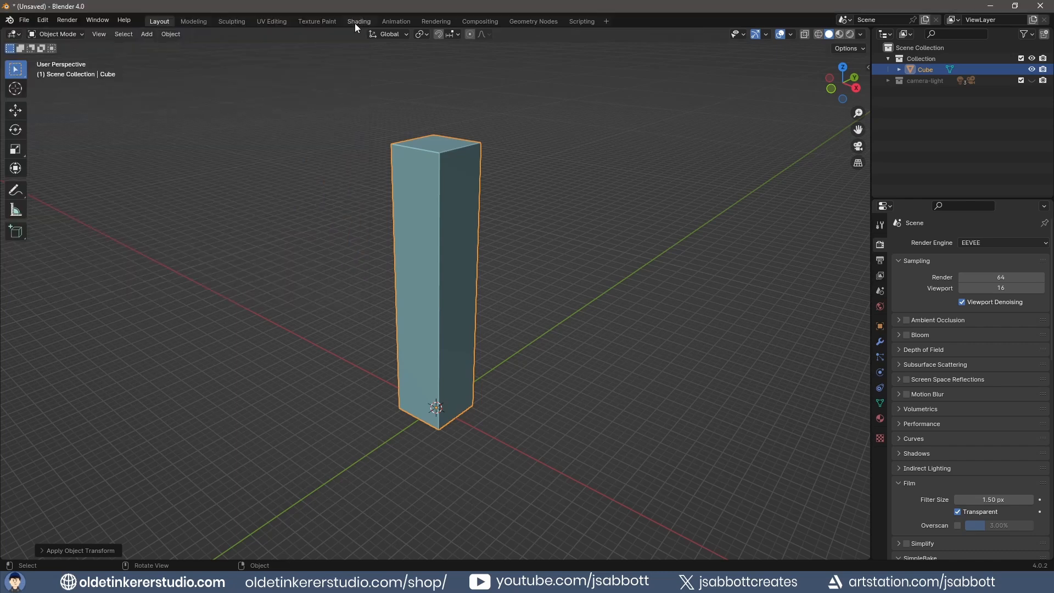
- Switch to the Shading workspace and rename the cube's material to wood
click(354, 23)
click(530, 338)
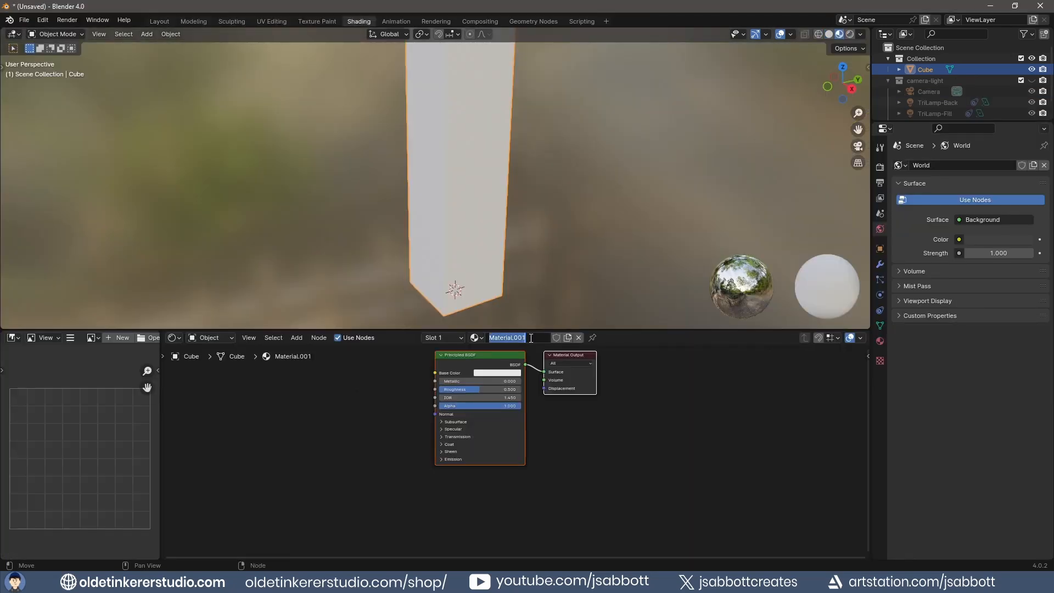
text(wood)
key(Return)
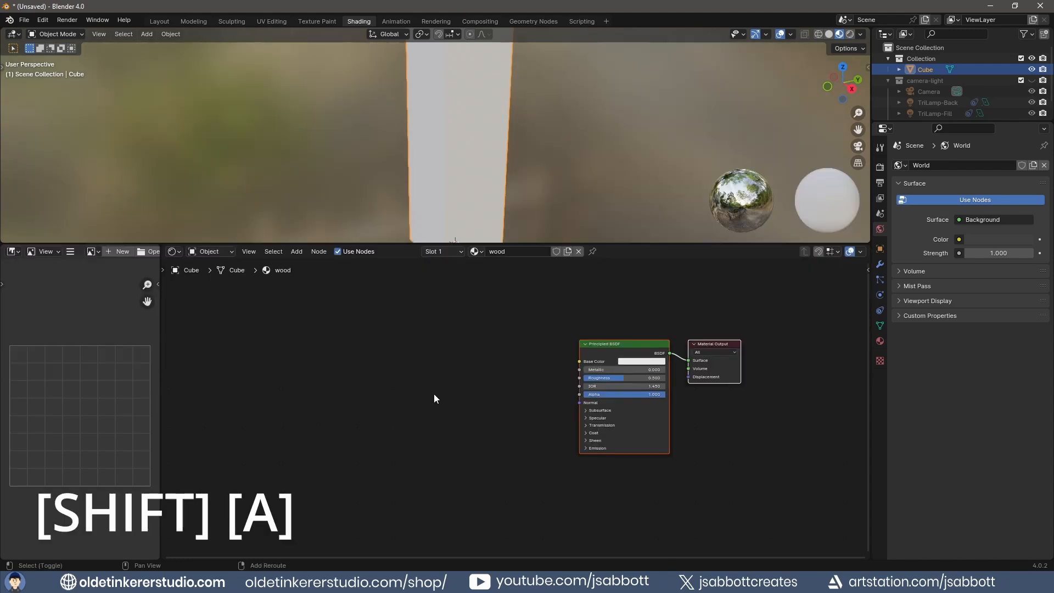
- Add a Musgrave Texture node to the wood material, placed well before the Principled BSDF
key(shift+a)
mouse_move(434, 394)
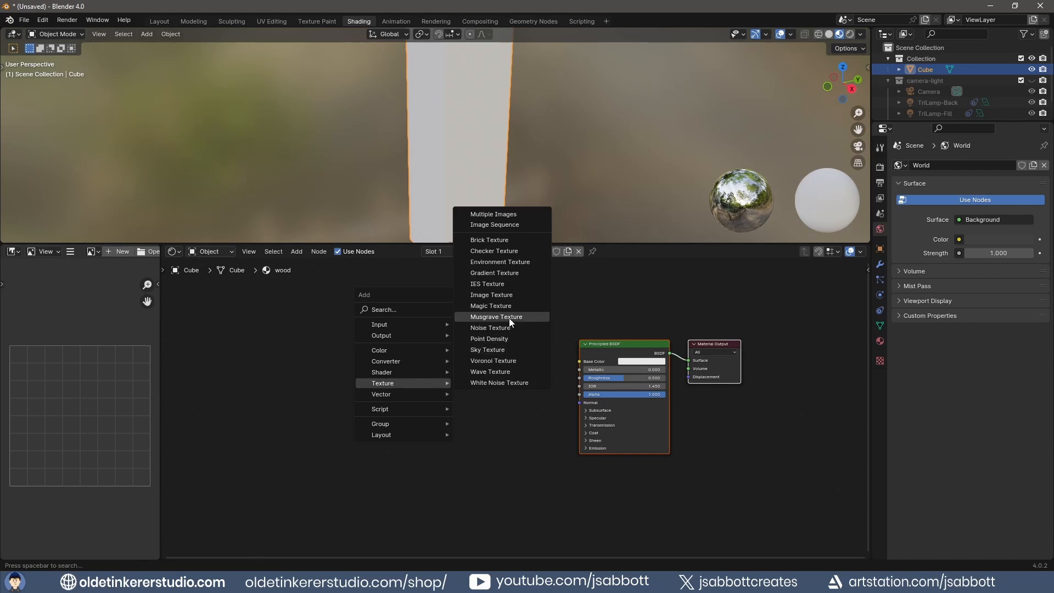
click(509, 318)
click(362, 345)
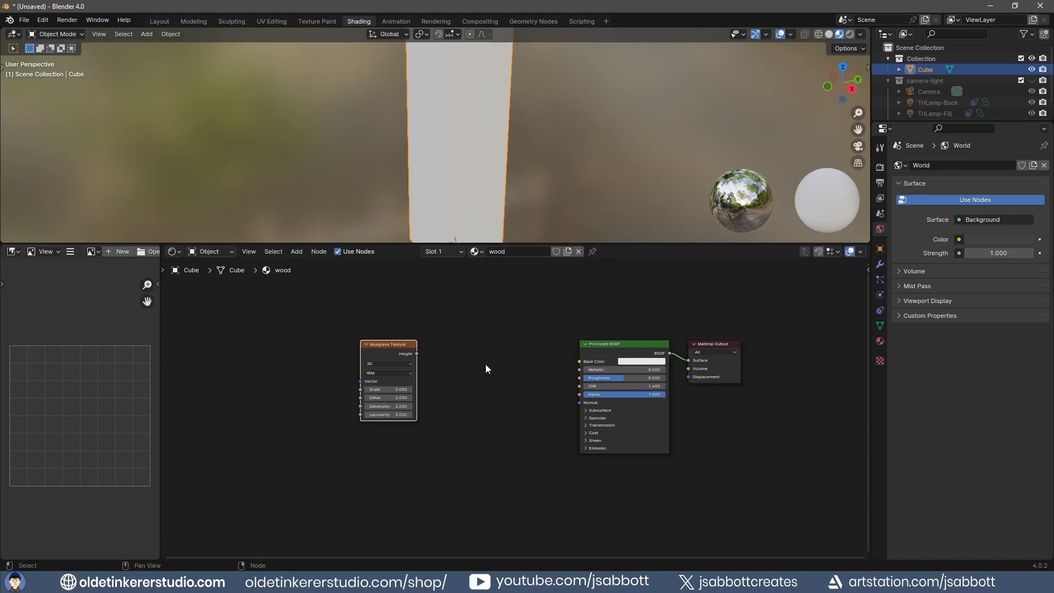
- Add a Noise Texture node after the Musgrave Texture and connect the Musgrave Height output to the Noise Vector input
key(shift+a)
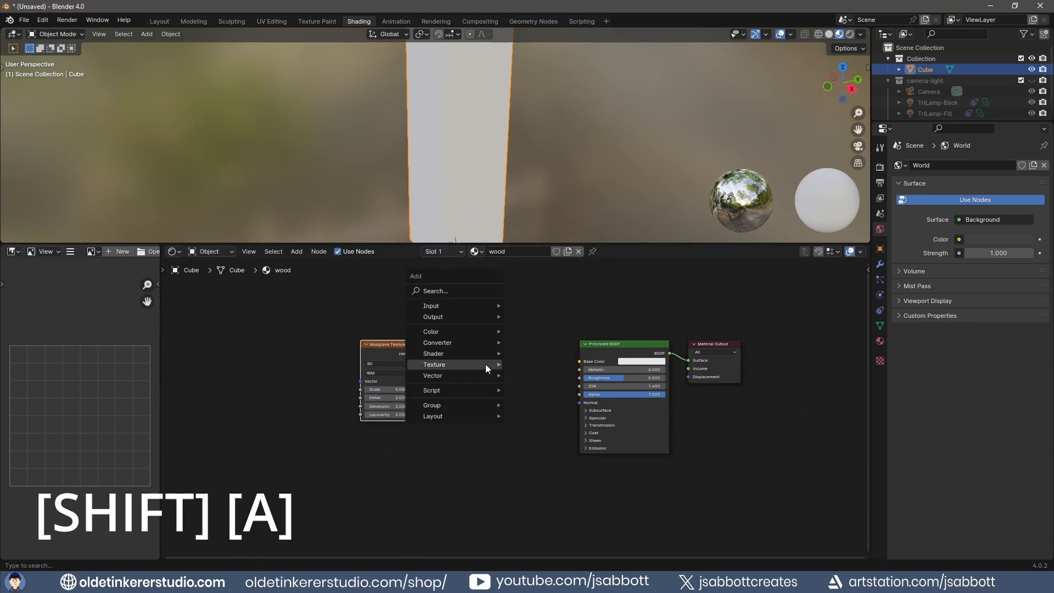
mouse_move(486, 365)
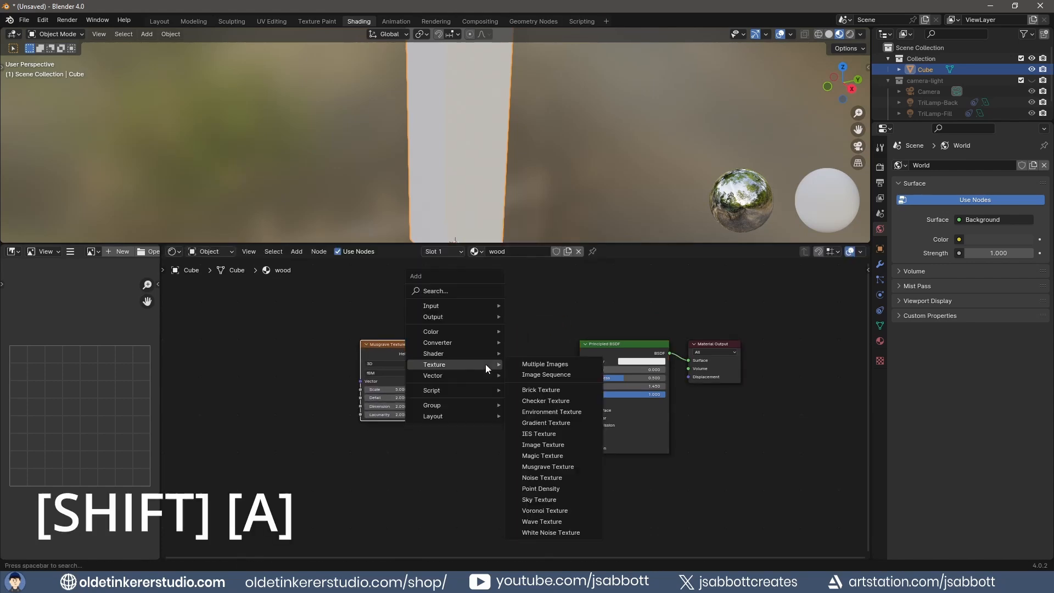
click(549, 478)
click(448, 334)
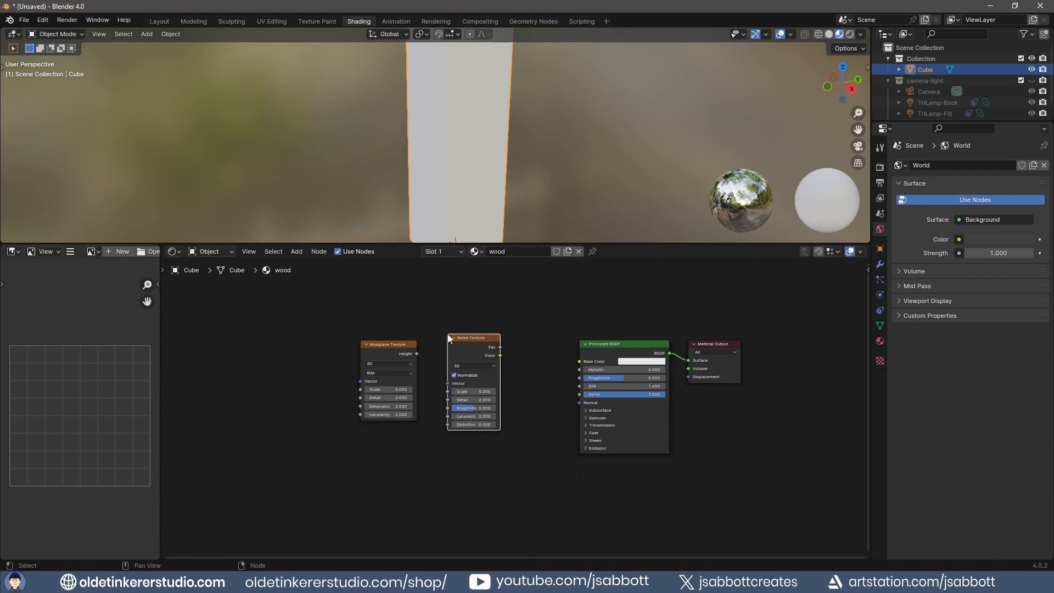
drag(416, 354, 447, 384)
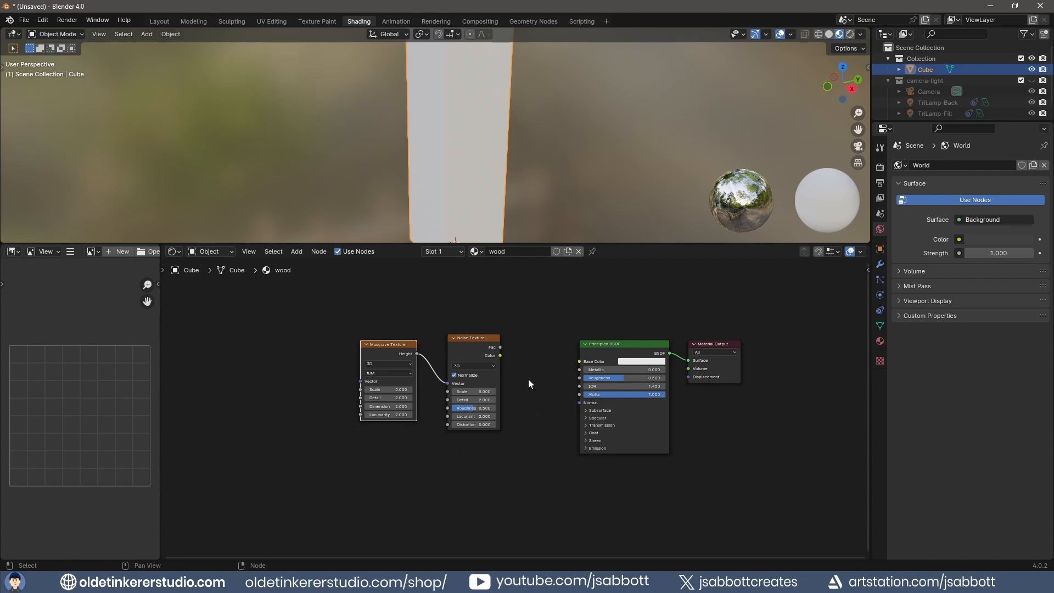
- Add Texture Coordinate and Mapping nodes to the Musgrave Texture and connect the UV output to the Mapping Vector
key(ctrl+t)
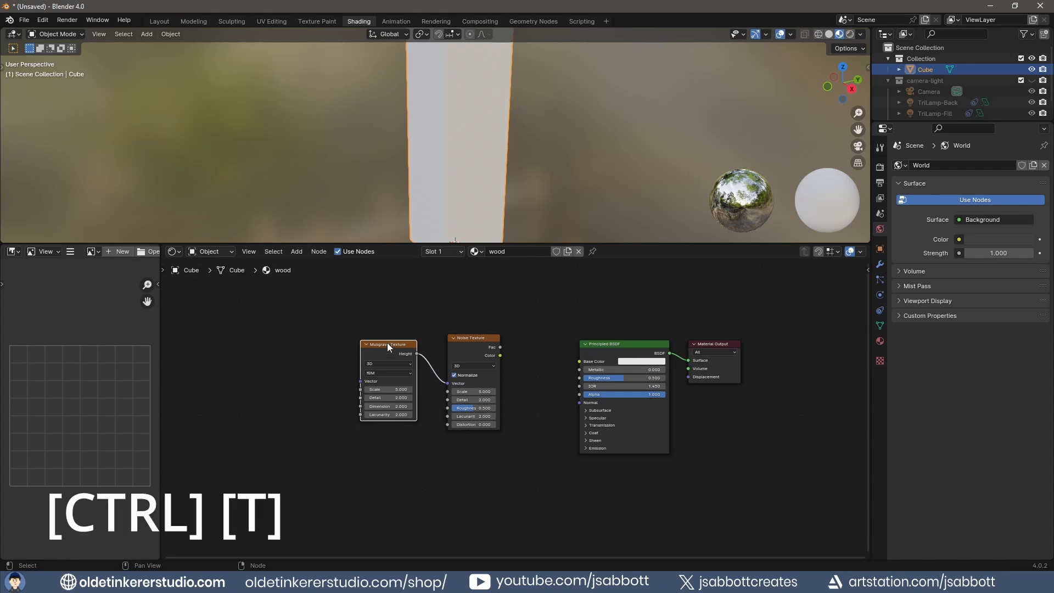
key(ctrl+t)
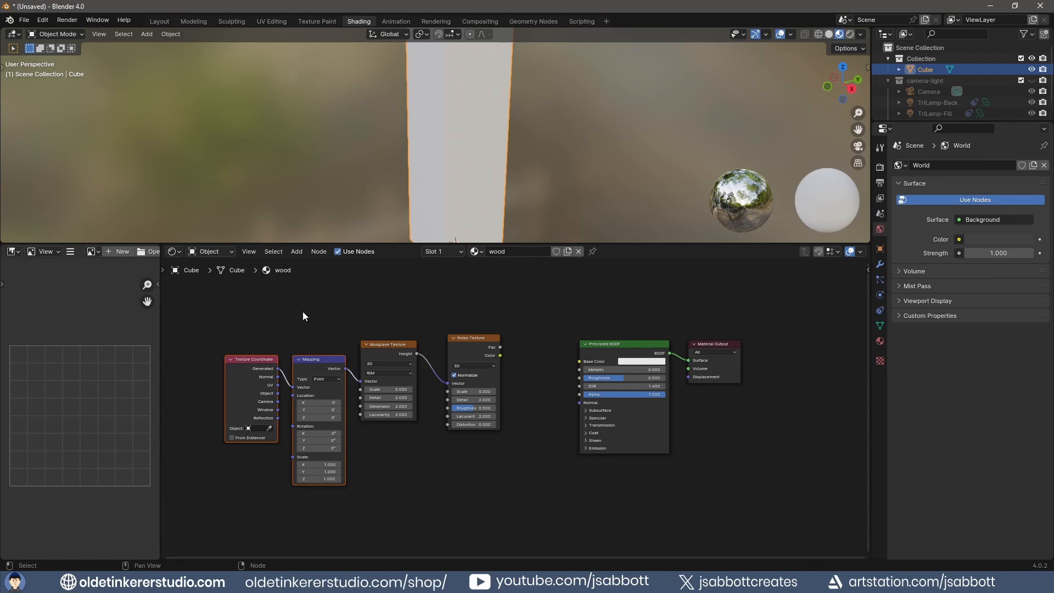
middle_drag(302, 311, 398, 312)
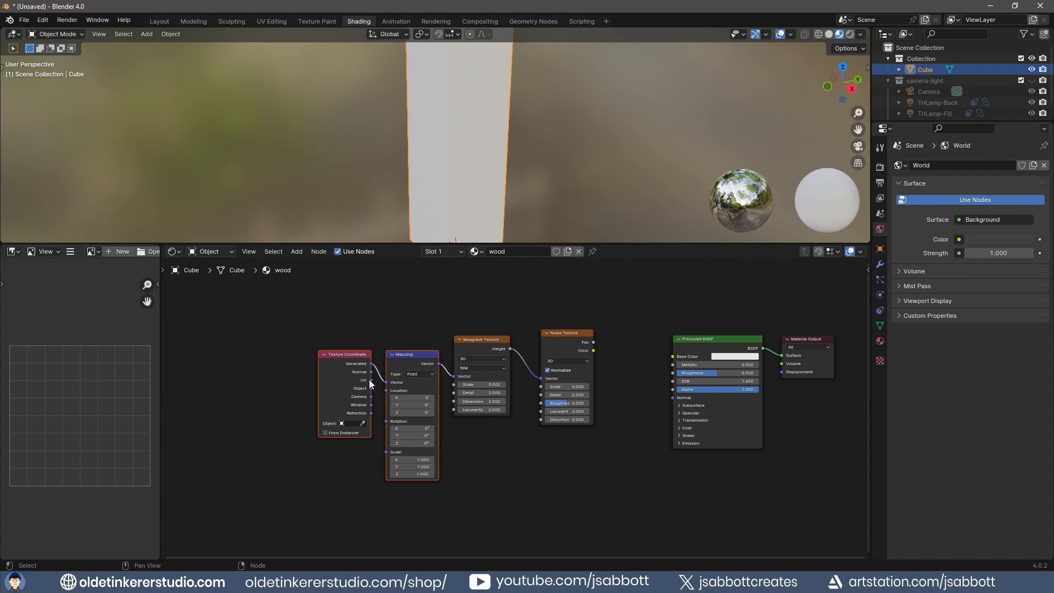
drag(371, 380, 385, 382)
- Connect the Noise Texture's Fac to the Principled BSDF Base Color, and set the Musgrave Texture's Scale to 6
middle_drag(621, 320, 512, 342)
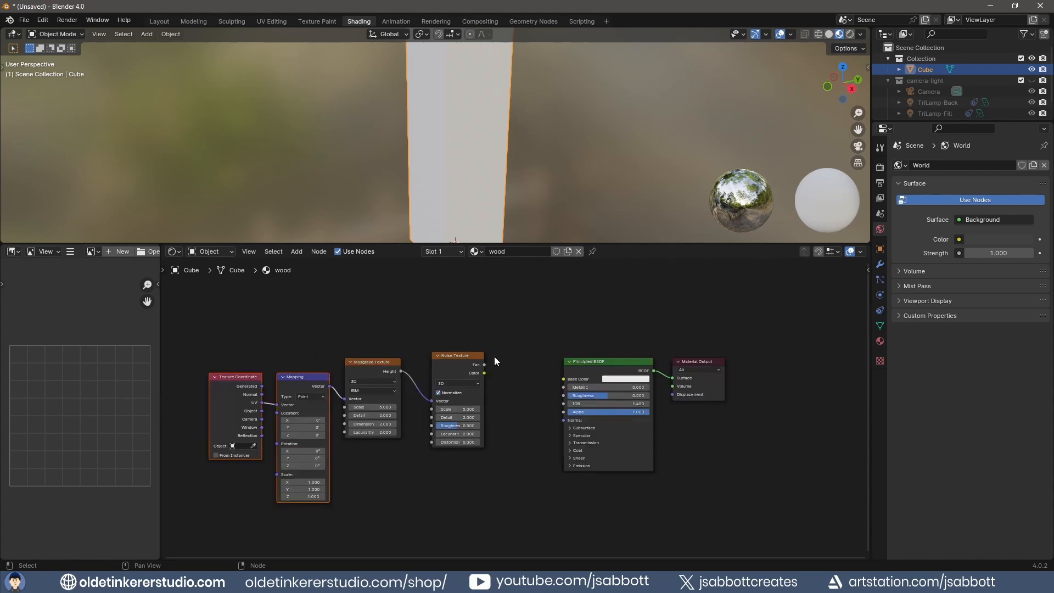
drag(484, 364, 563, 379)
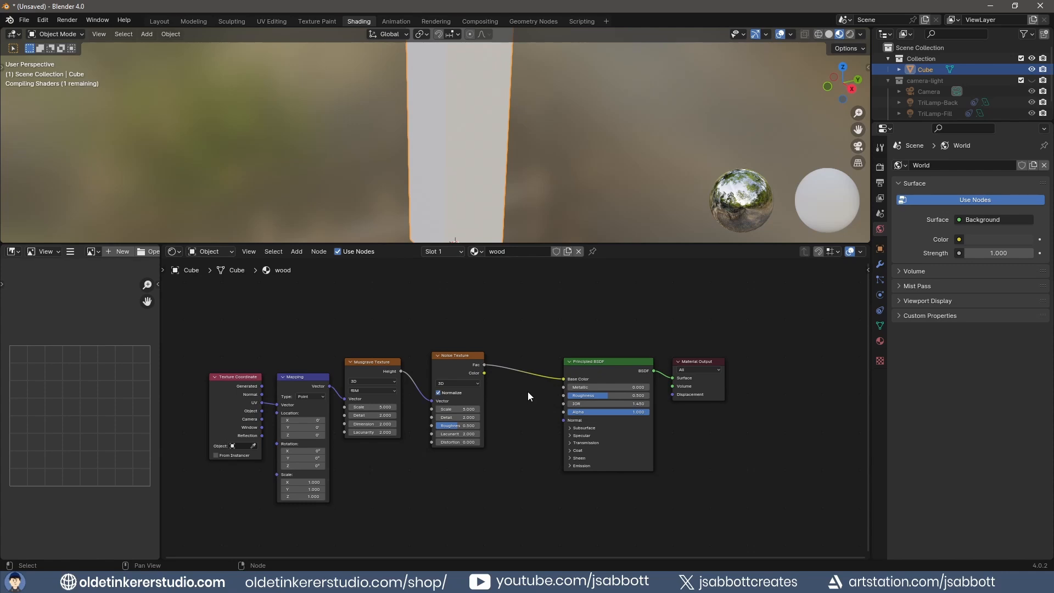
click(366, 407)
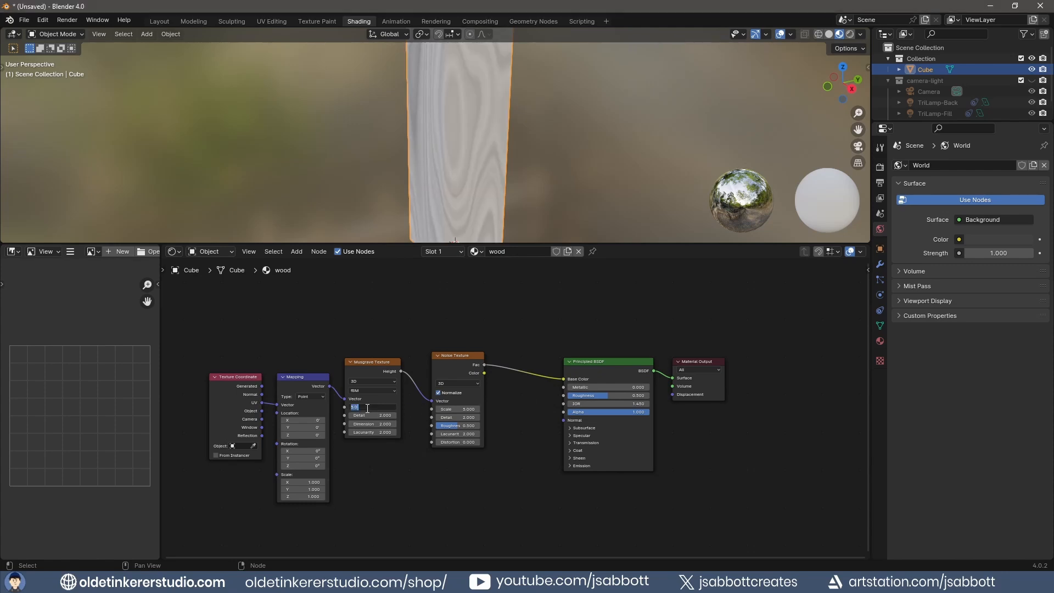
text(8)
key(Return)
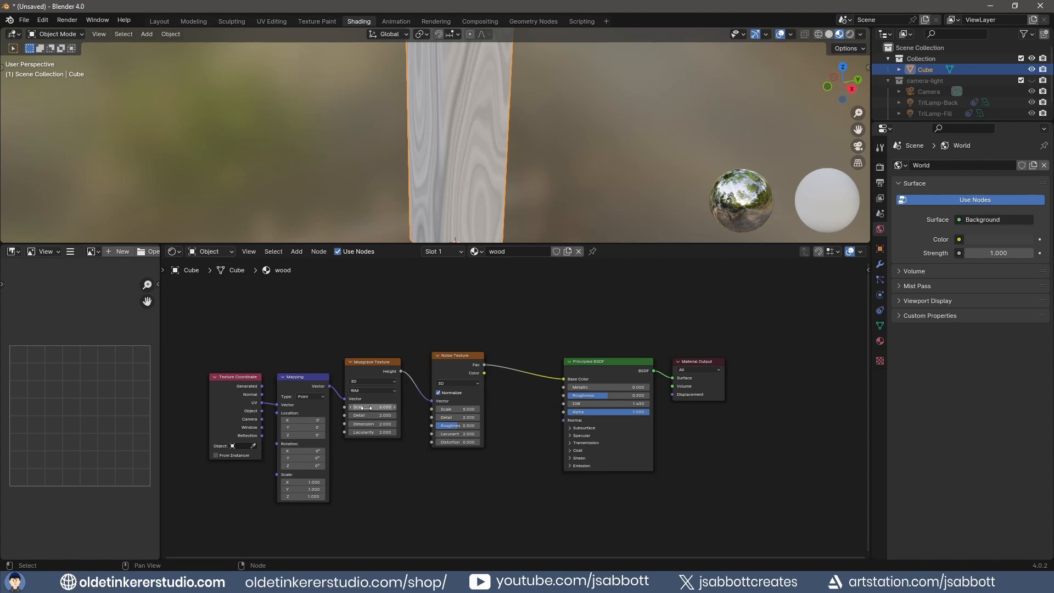
- Set the Noise Texture's Scale to 2.1, Detail to 18 and Roughness to 0.75
scroll(499, 419, up, 1)
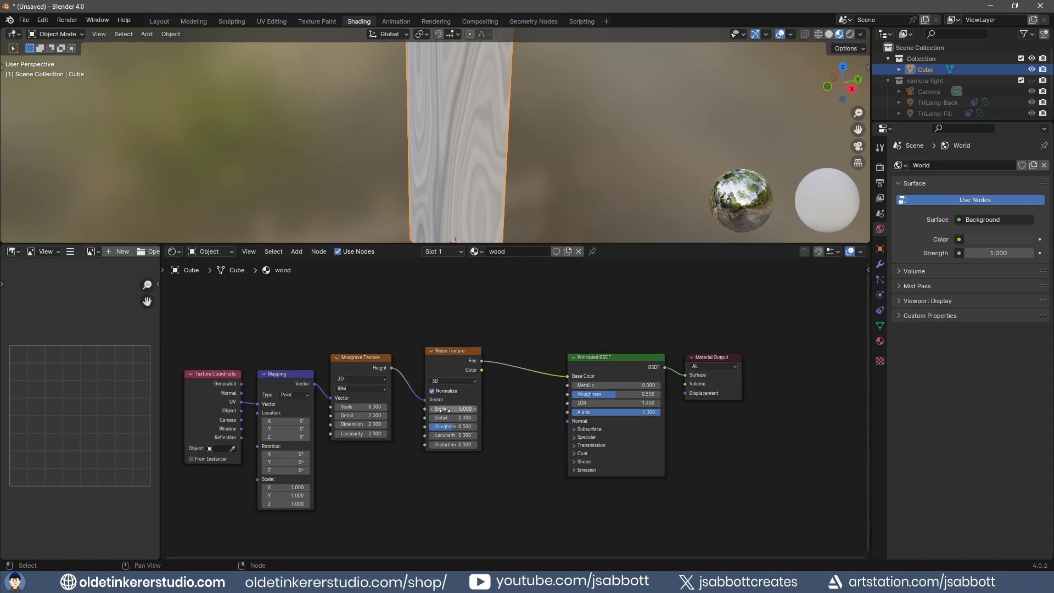
mouse_move(443, 410)
mouse_down()
mouse_move(425, 410)
mouse_move(443, 410)
mouse_up()
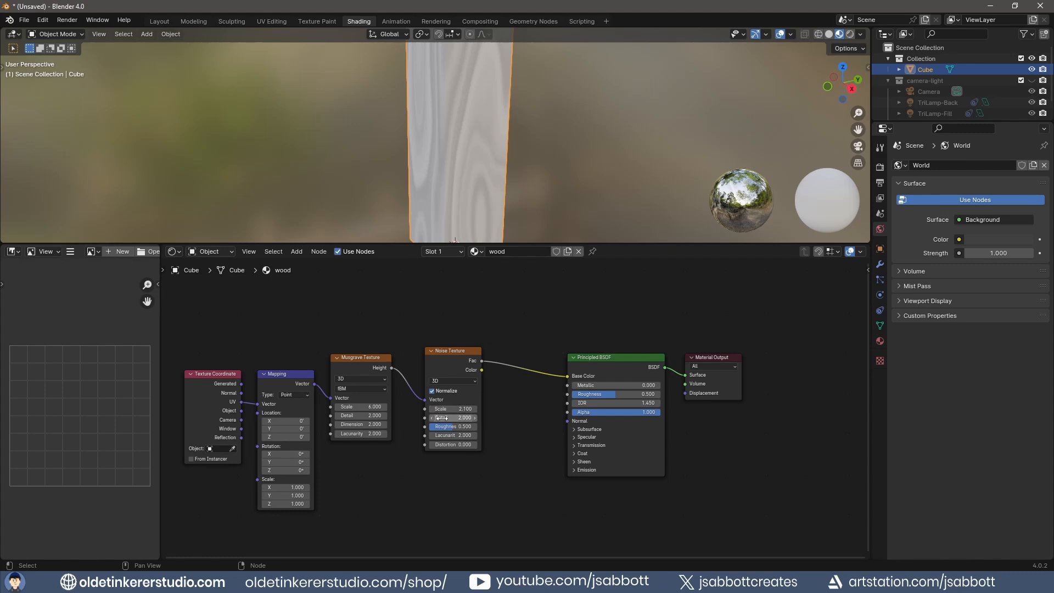
click(442, 419)
text(18)
key(Tab)
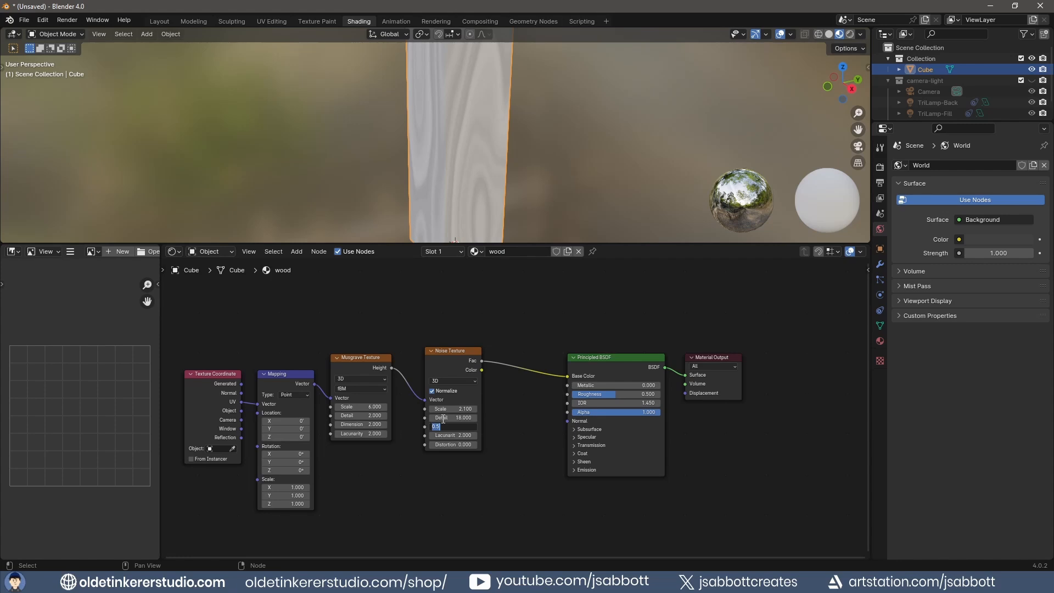
text(0.75)
key(Return)
- Join the Texture Coordinate, Mapping, Musgrave and Noise nodes in a new frame labelled "wood base"
key(ctrl+j)
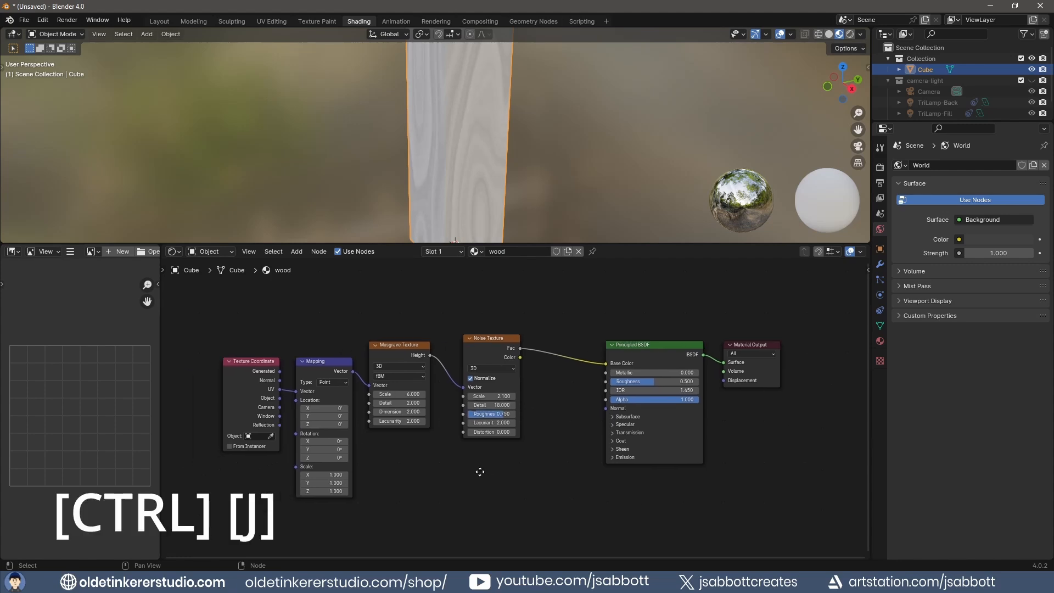
drag(229, 290, 607, 505)
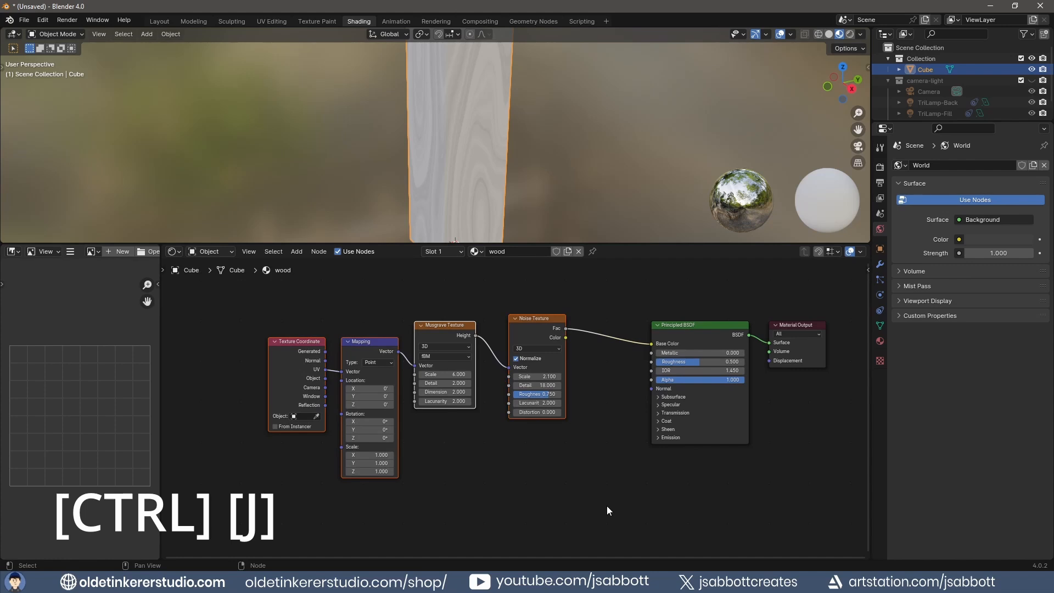
key(ctrl+j)
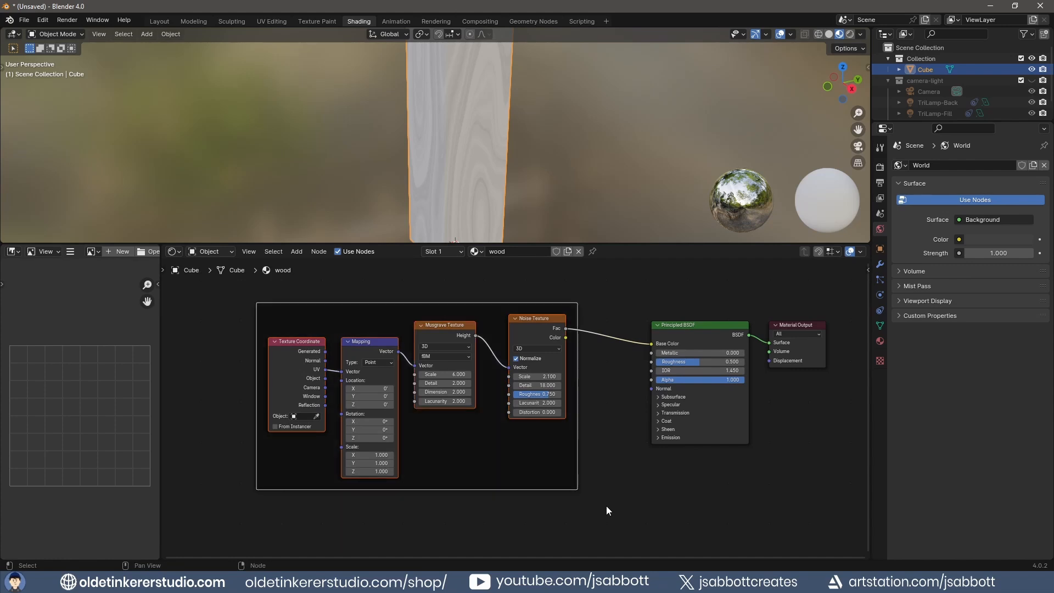
right_click(476, 467)
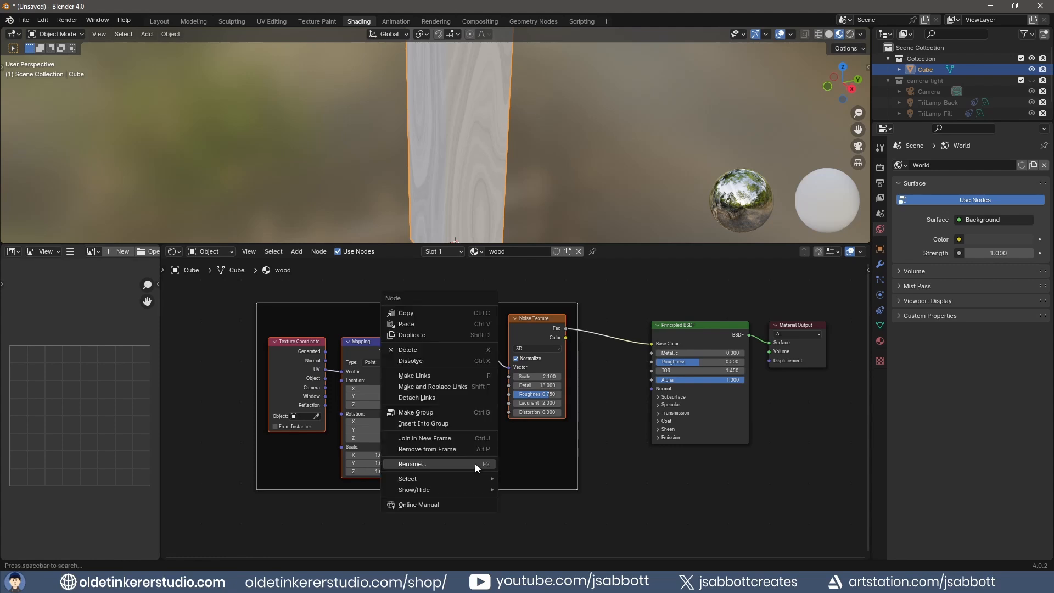
click(472, 464)
text(wood base)
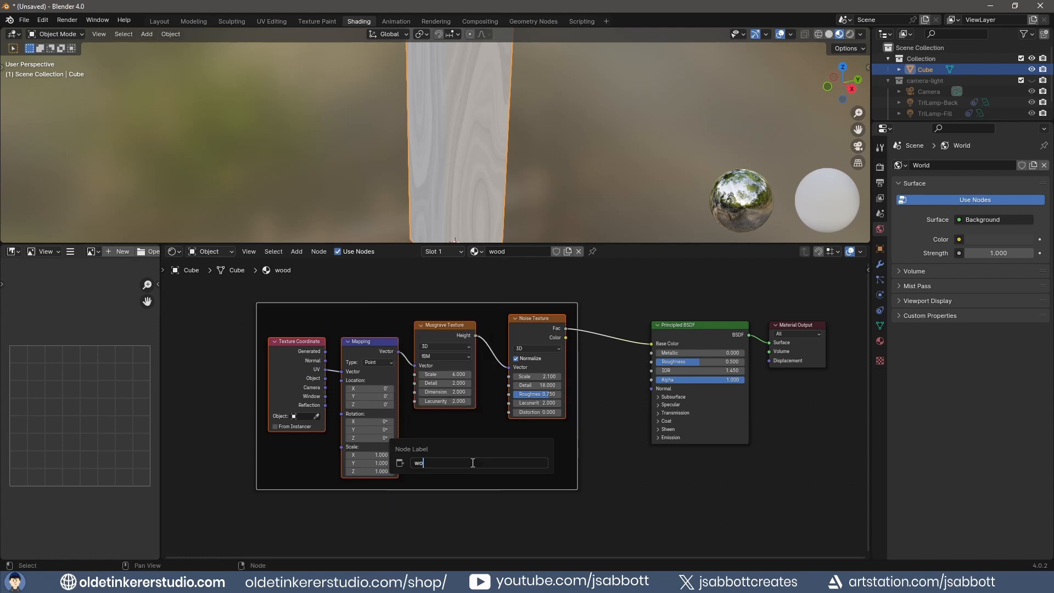
key(Return)
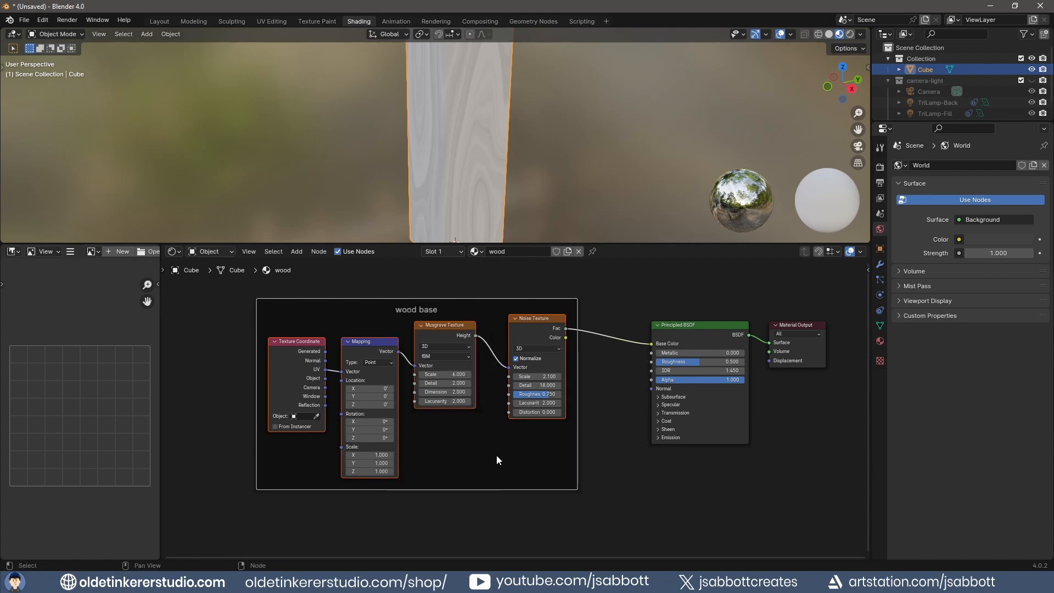
- Insert a Color Ramp node between the Noise Texture's Fac output and the Principled BSDF Base Color
key(shift+a)
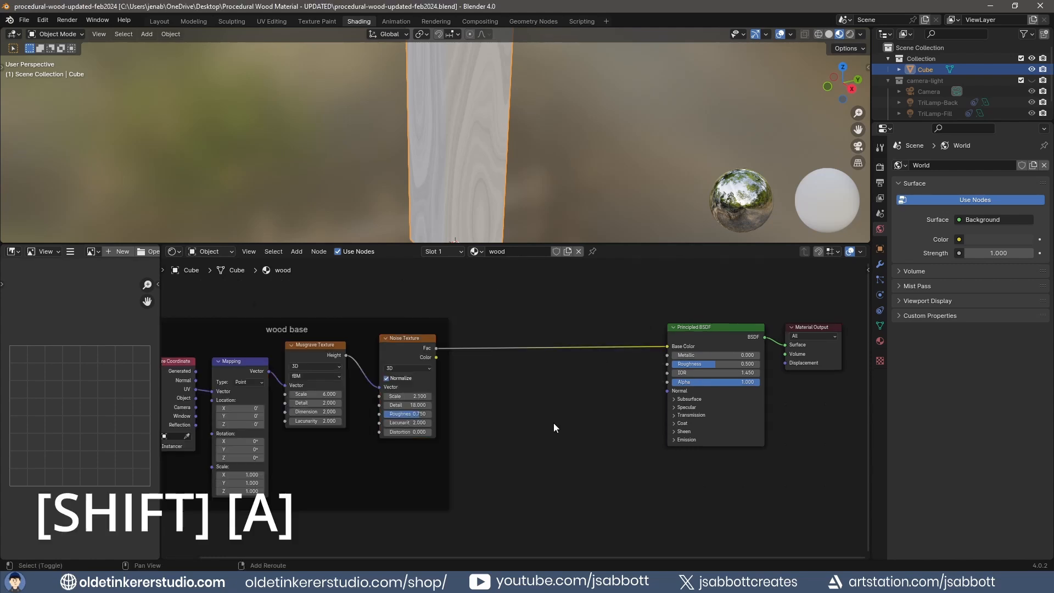
mouse_move(555, 424)
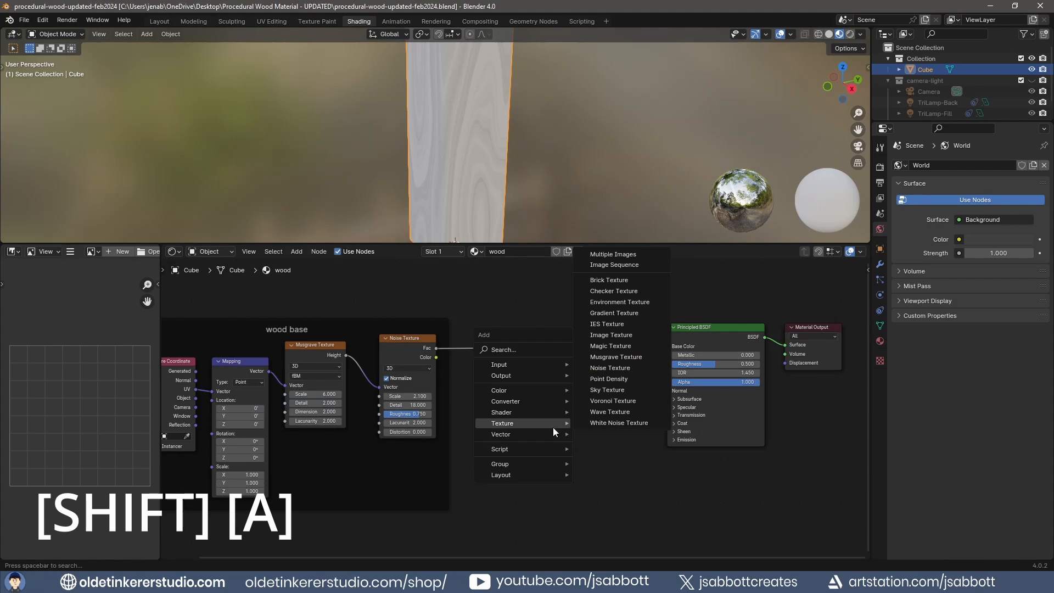
mouse_move(549, 402)
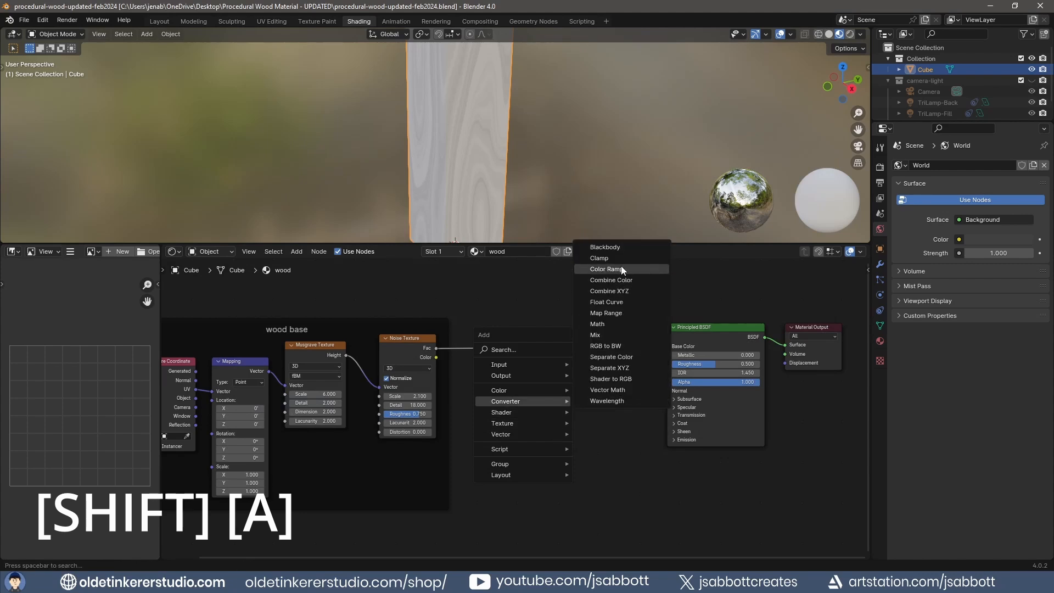
click(607, 269)
click(498, 311)
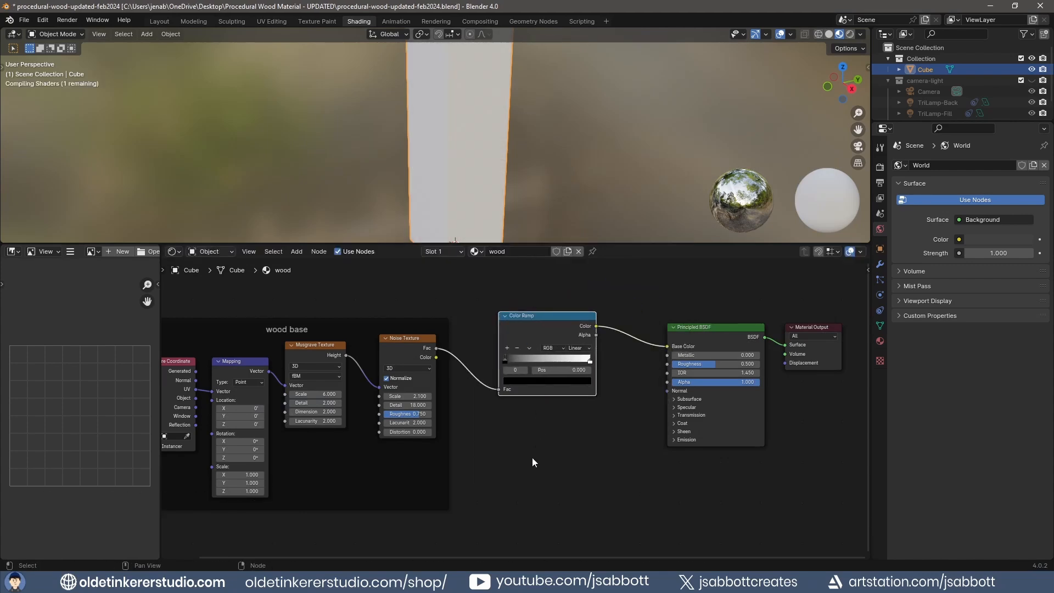
- Set the Color Ramp's first stop to hex colour BB7913
click(518, 381)
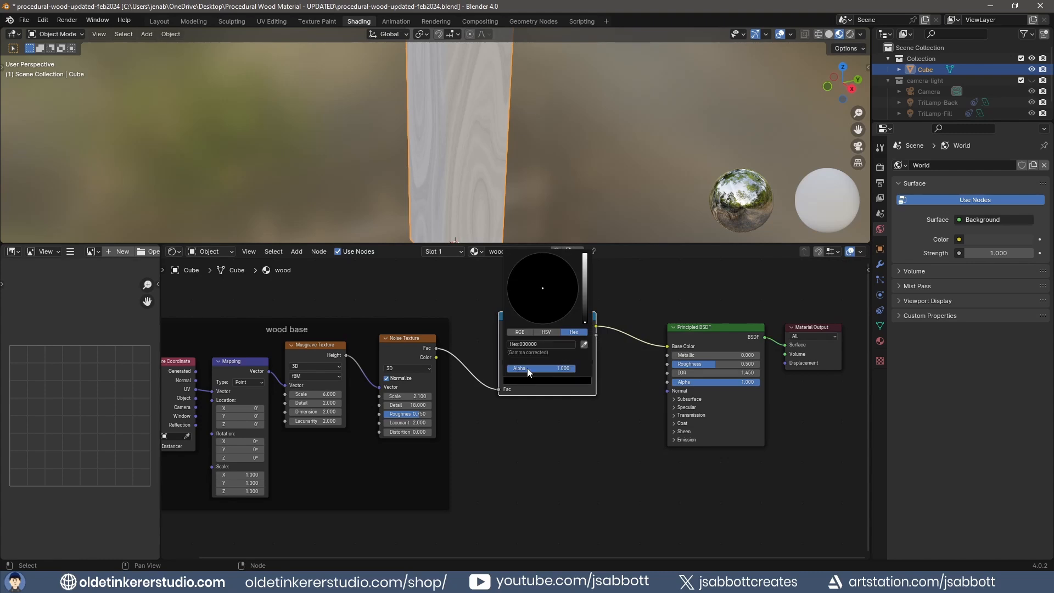
click(541, 343)
text(BB7913)
key(Return)
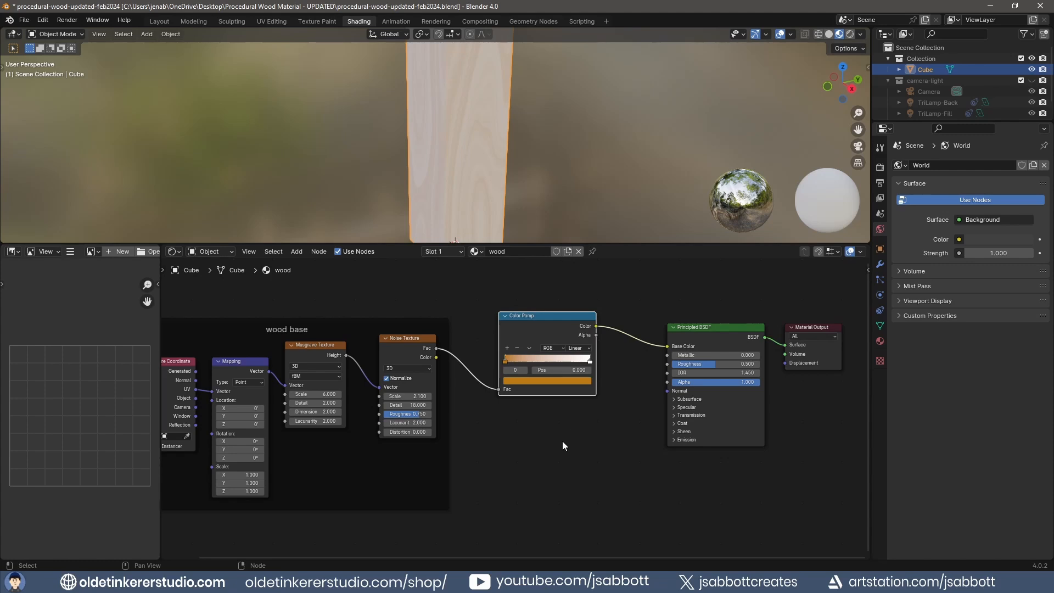
- Set the Color Ramp's last stop, at position 1, to hex colour 21190E
click(590, 362)
click(580, 384)
click(554, 343)
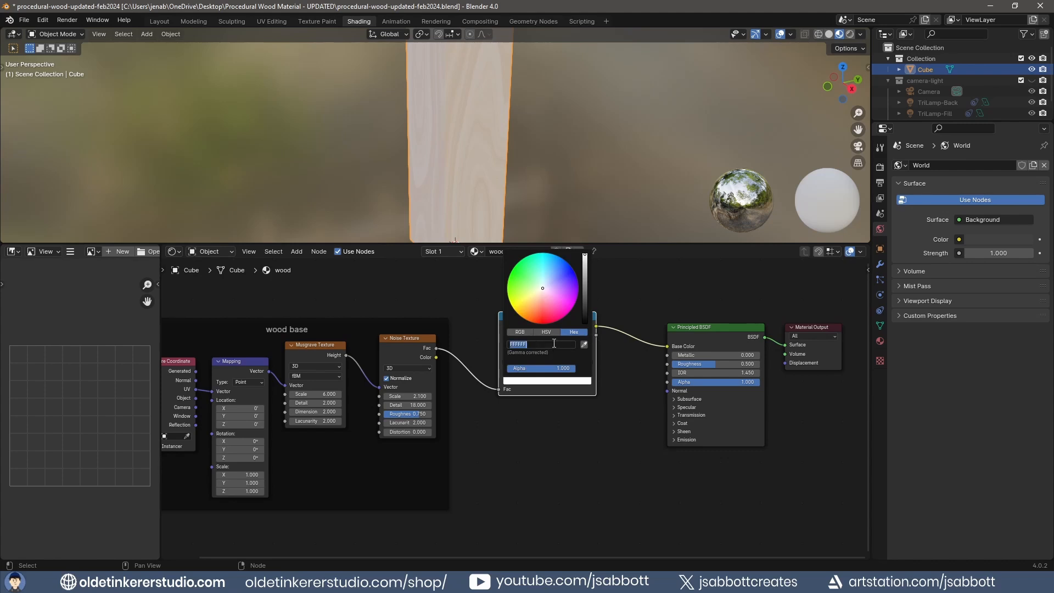
text(21190e)
key(Return)
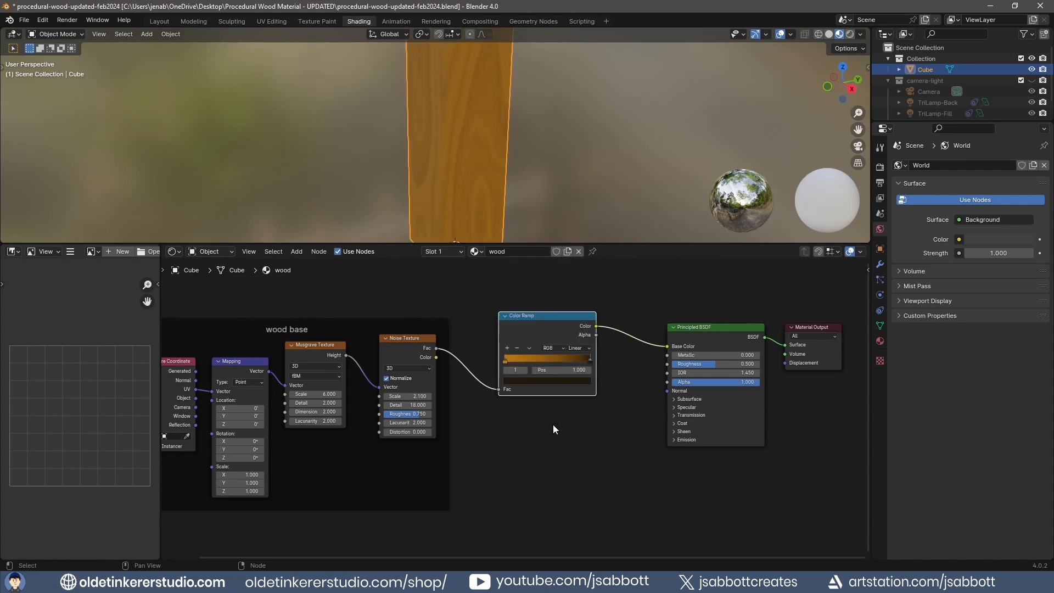
- Add a middle stop at position 0.5 to the Color Ramp and set its hex colour to FF9E3B
ctrl+click(554, 435)
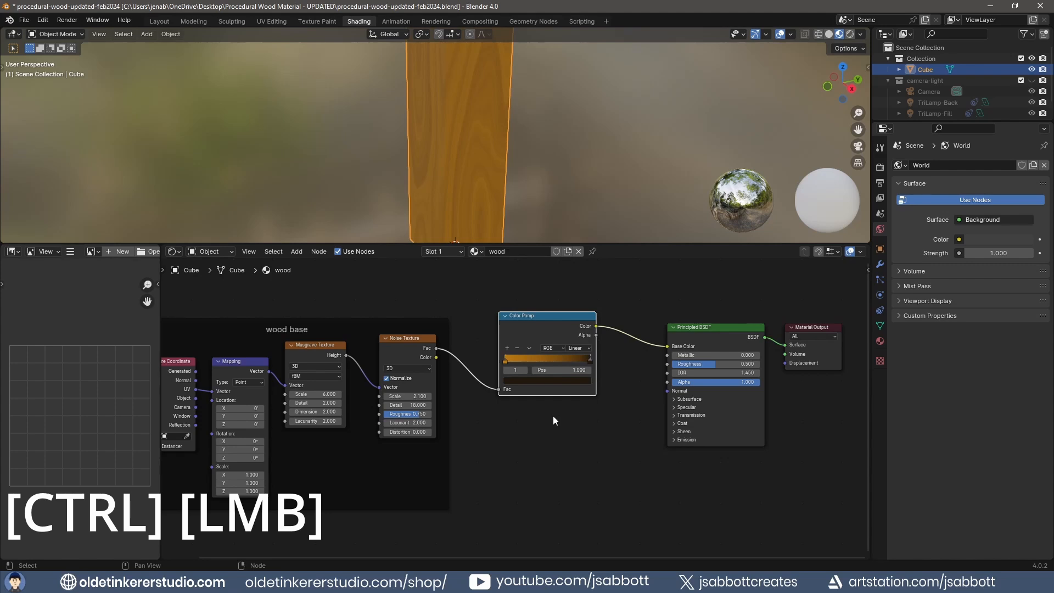
ctrl+click(547, 360)
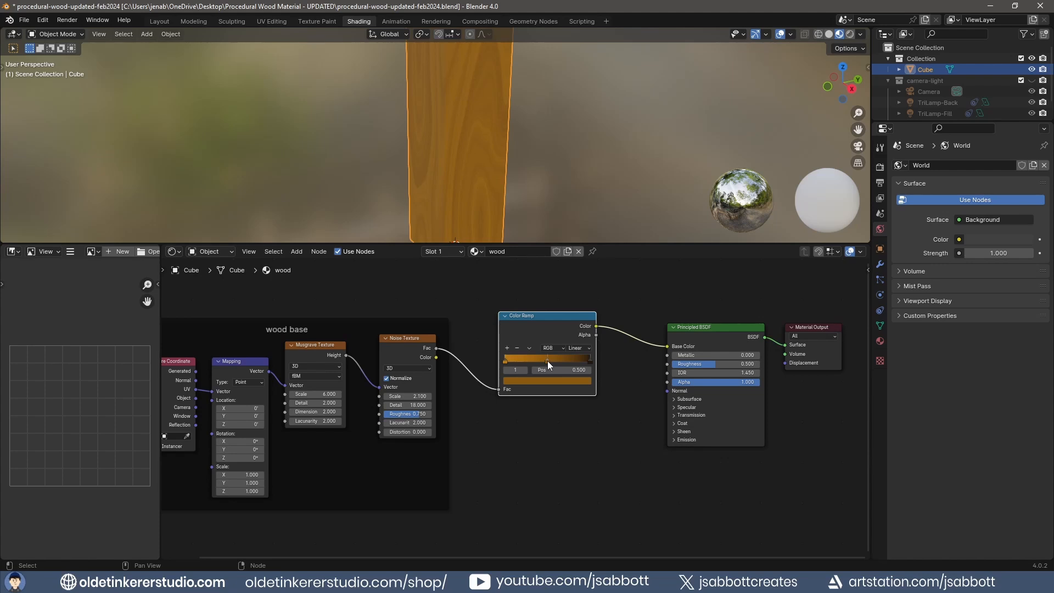
click(540, 387)
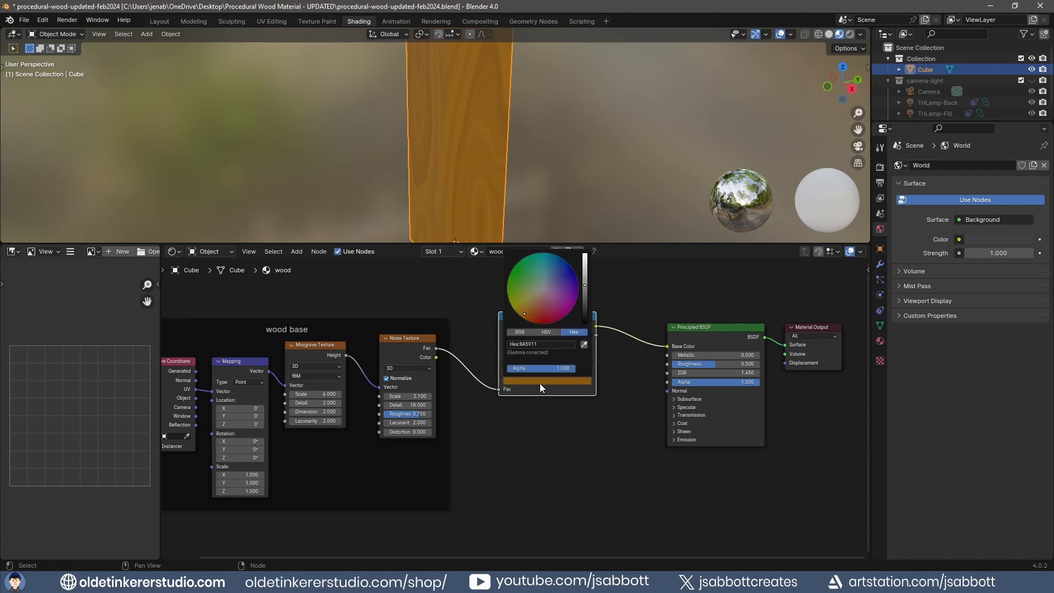
click(553, 341)
text(ff9e3b)
key(Return)
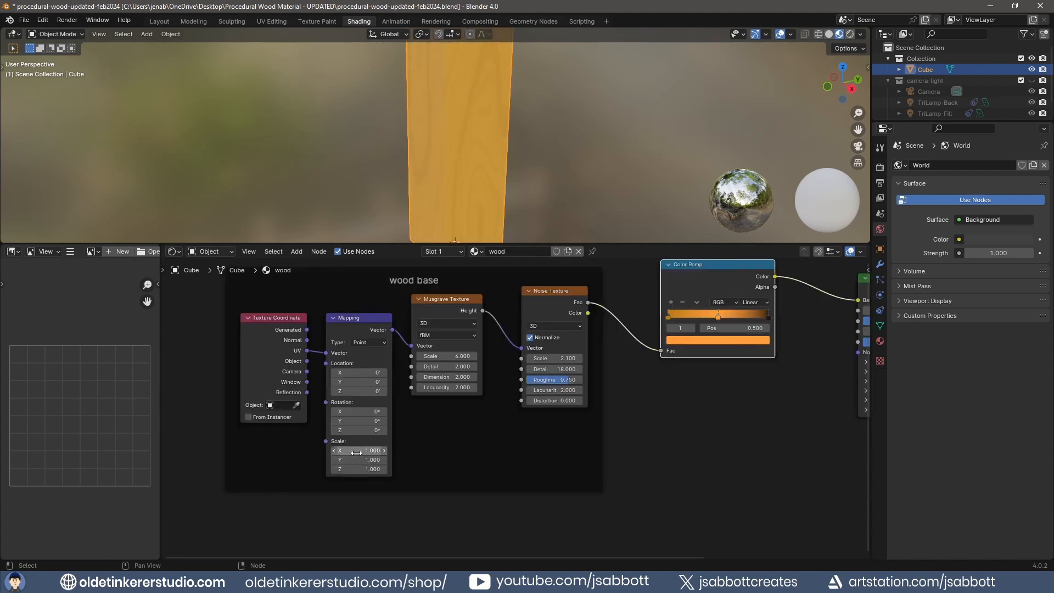
- Set the Mapping node's scale to -0.7 in X and -2 in Y
click(354, 452)
key(BackSpace)
text(-0.7)
key(Tab)
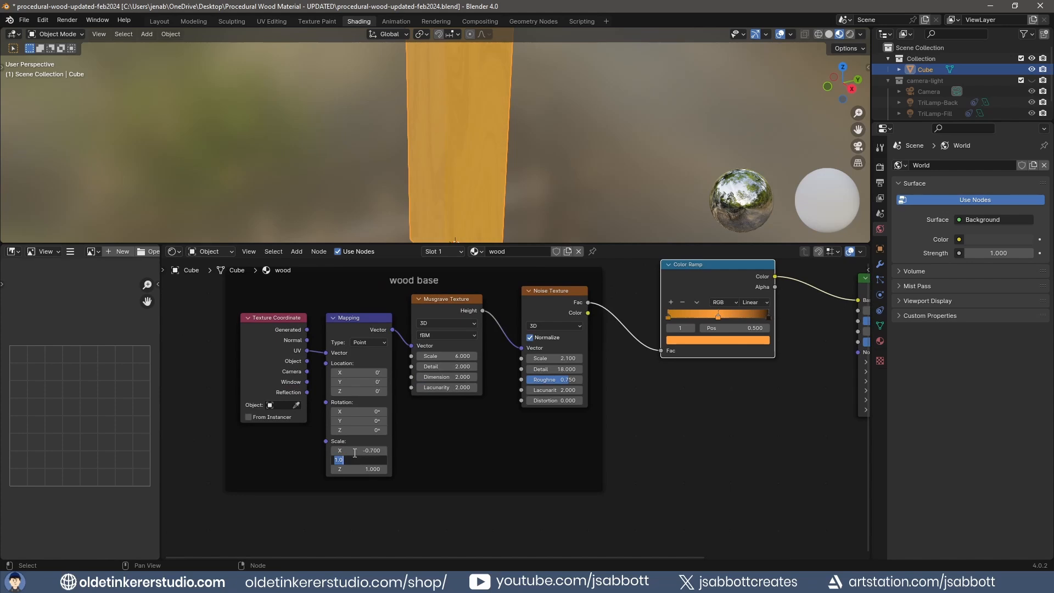
text(-2)
key(Return)
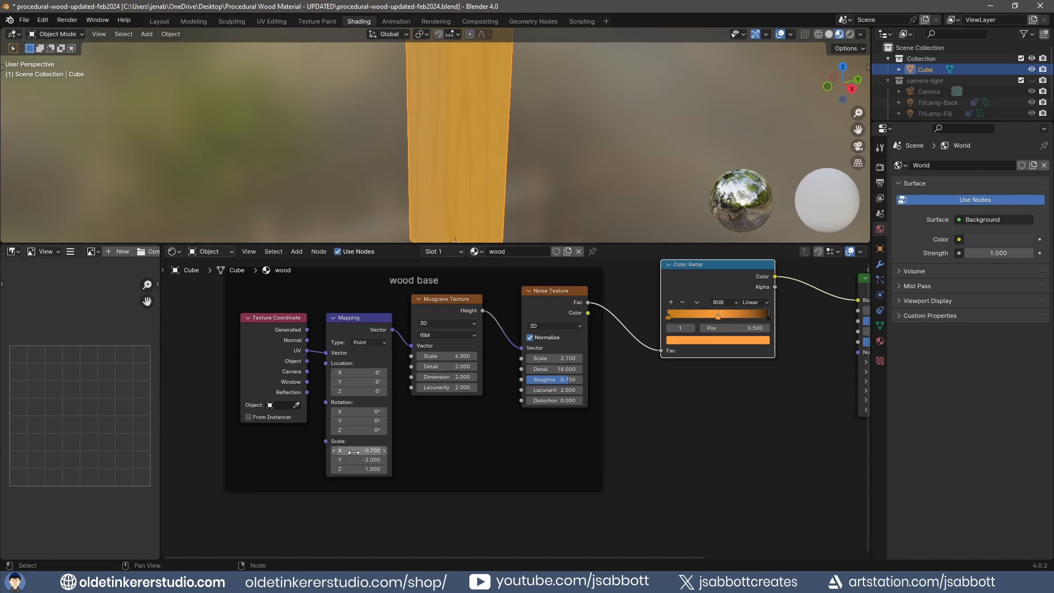
- Add a second Color Ramp below the first, fed by the Noise Texture's Fac, and connect its Color output to the Principled BSDF Roughness
scroll(498, 160, down, 2)
middle_drag(750, 426, 563, 419)
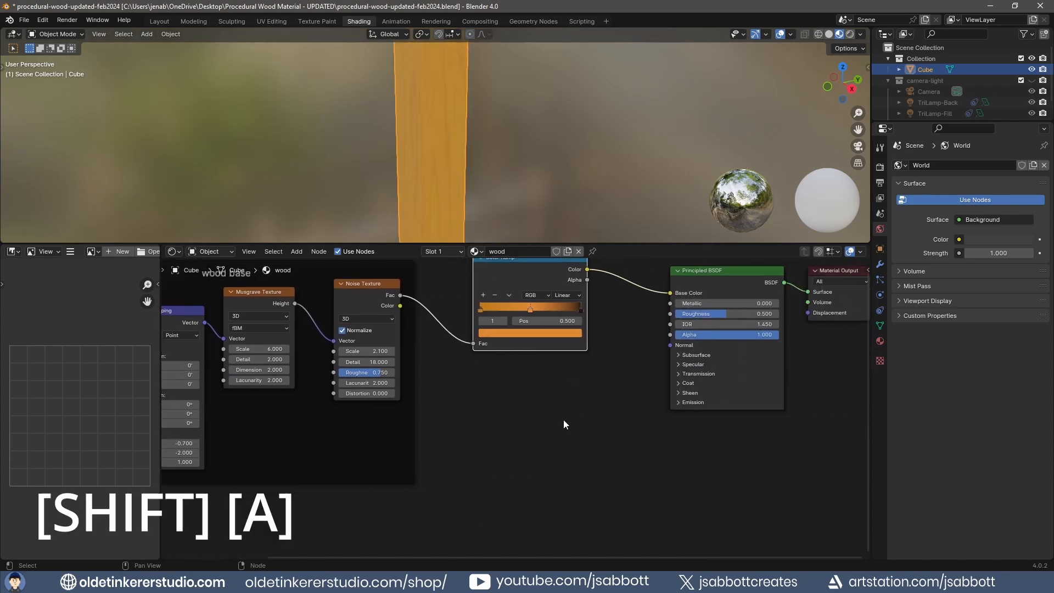
key(shift+a)
mouse_move(541, 428)
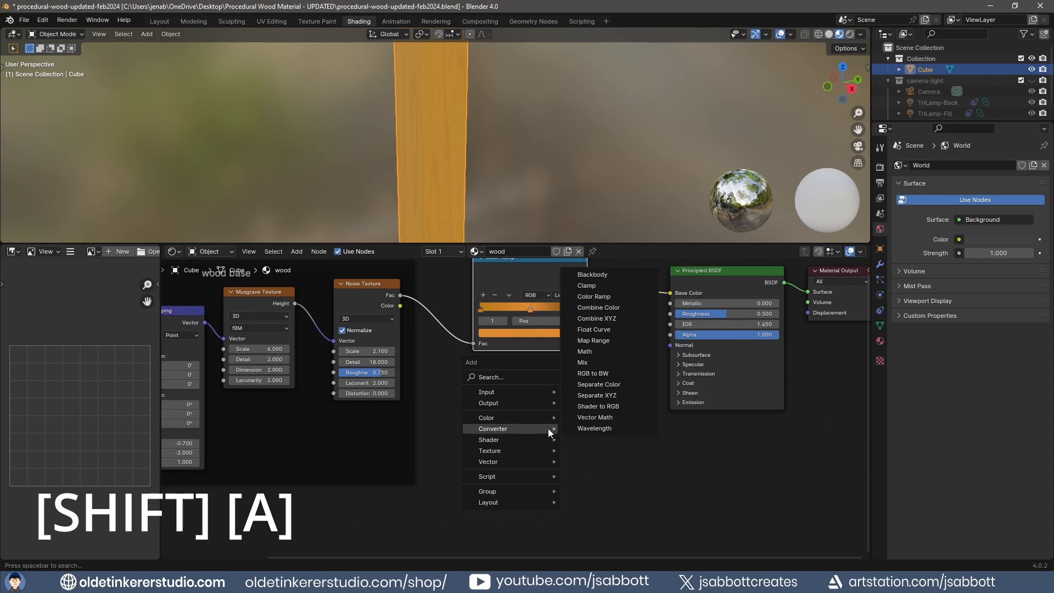
click(618, 295)
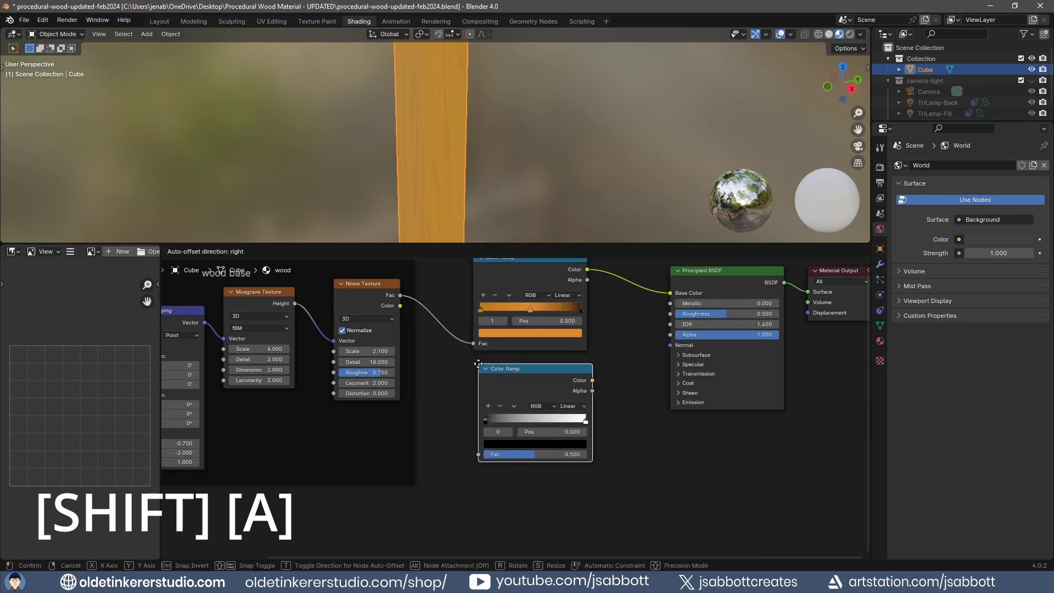
click(476, 363)
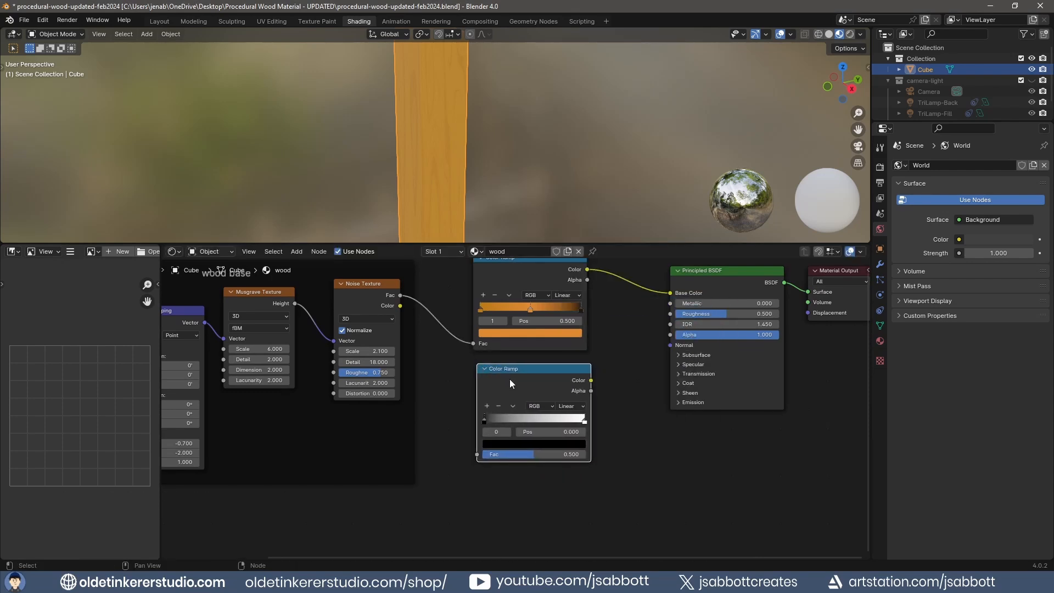
drag(400, 296, 476, 454)
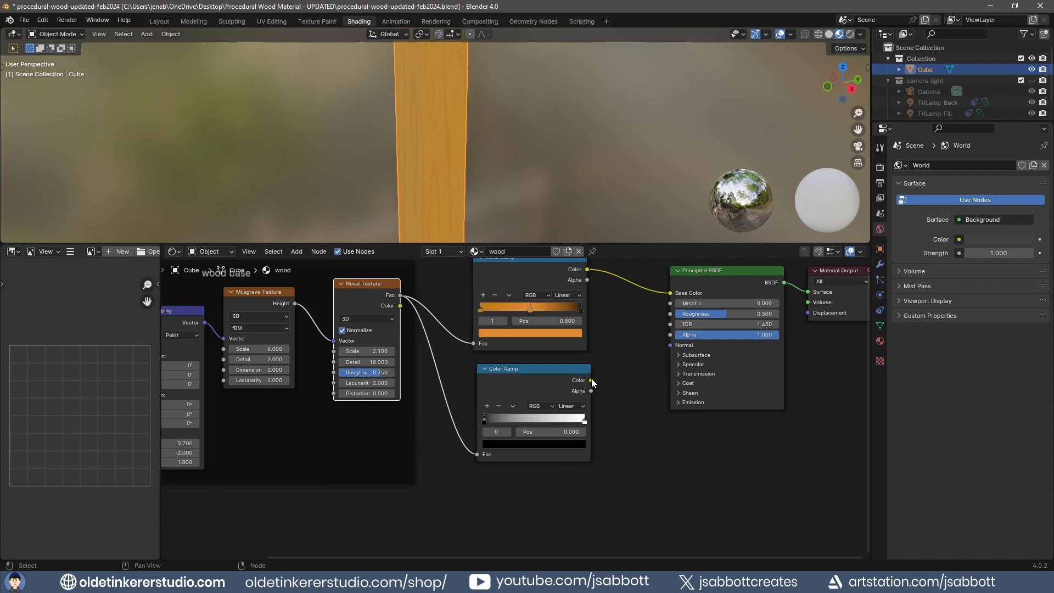
drag(591, 380, 669, 313)
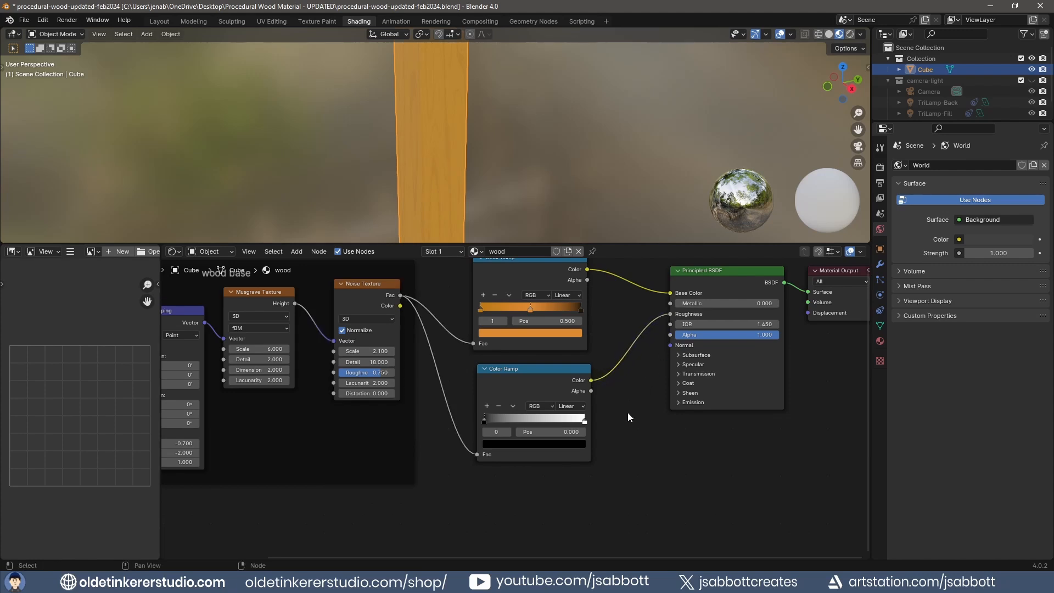
- Tighten the roughness Color Ramp by moving the white stop to just past the middle and the black stop to position 0.382
click(585, 421)
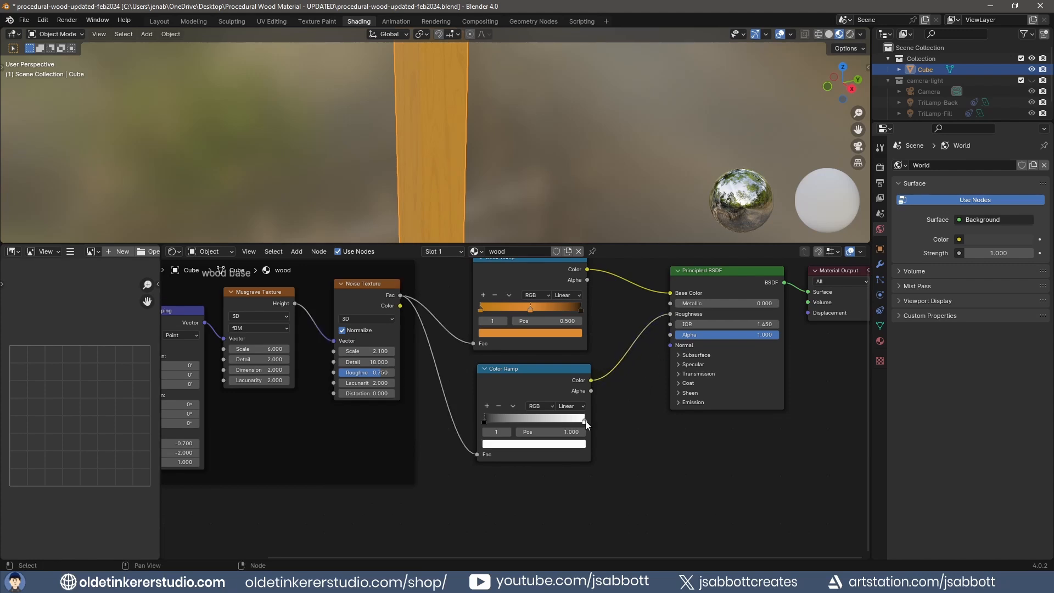
drag(586, 423, 560, 425)
click(483, 420)
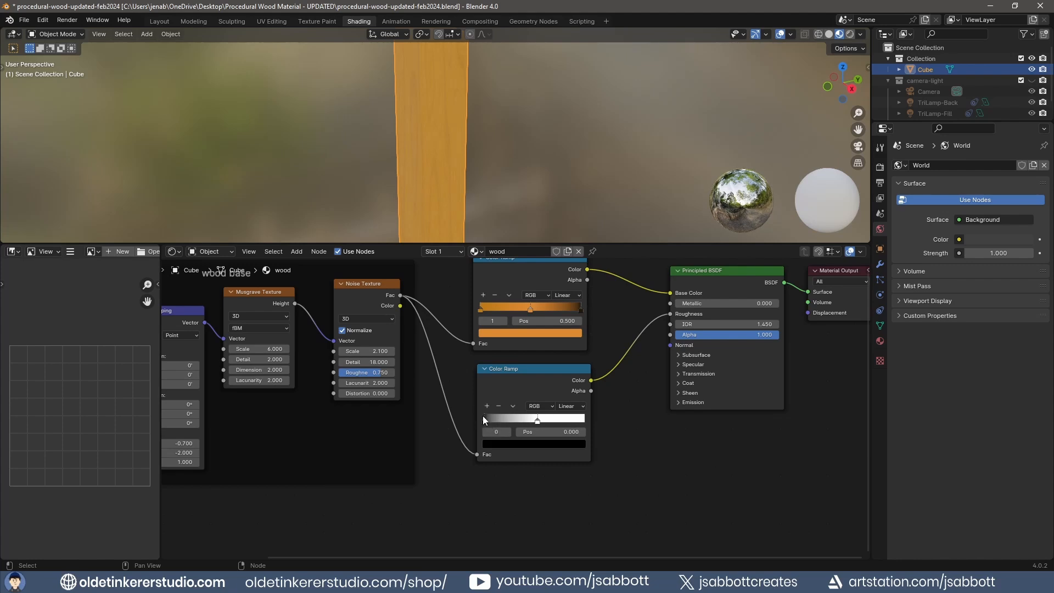
drag(486, 420, 525, 421)
- Add a Bump node, feed its Height from the Noise Texture's Fac, and connect its Normal output to the Principled BSDF Normal
scroll(482, 184, up, 5)
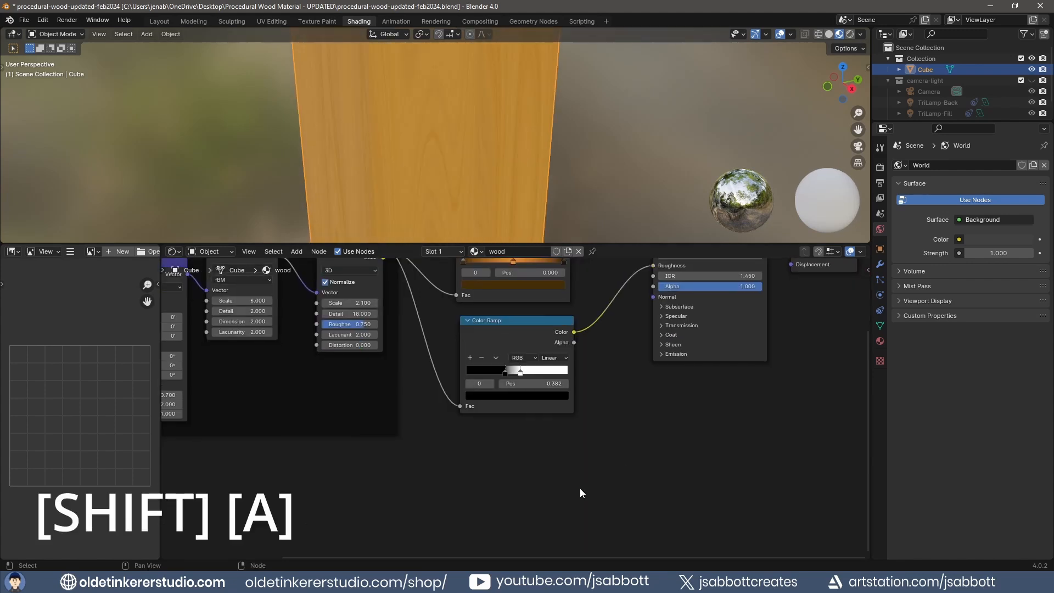
key(shift+a)
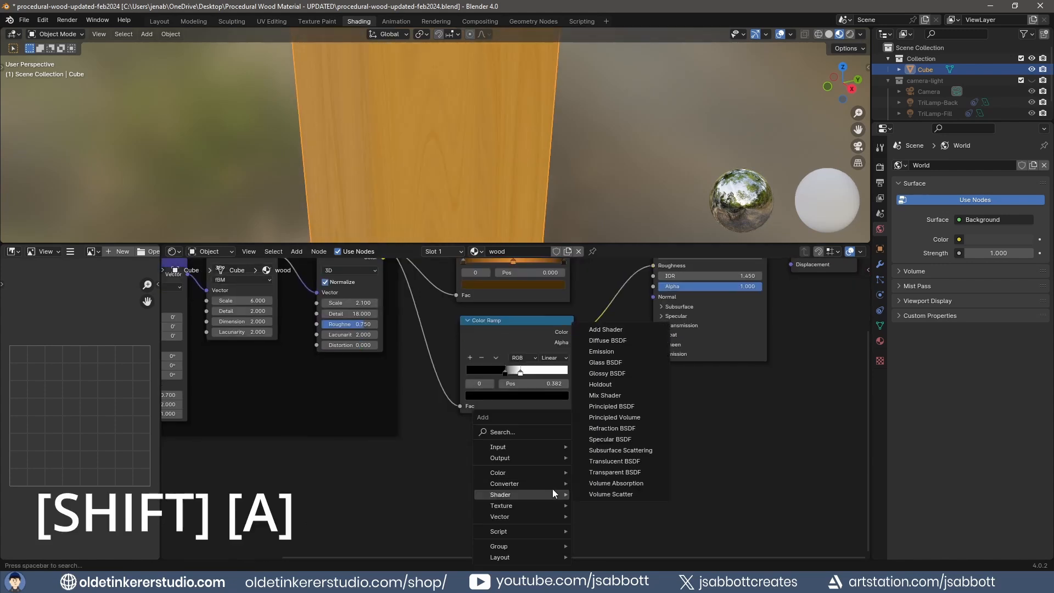
mouse_move(545, 517)
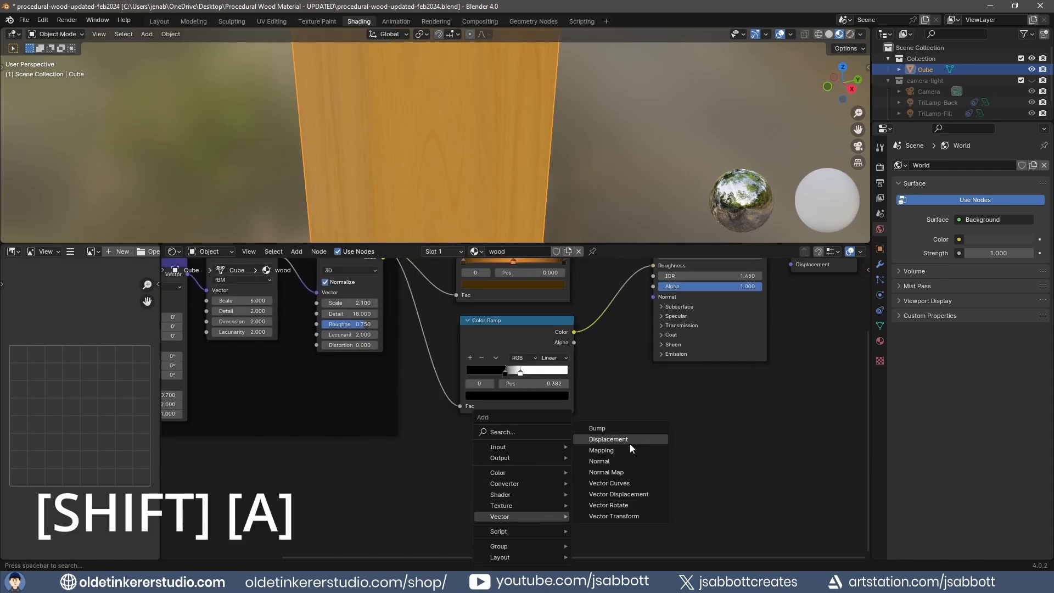
click(630, 429)
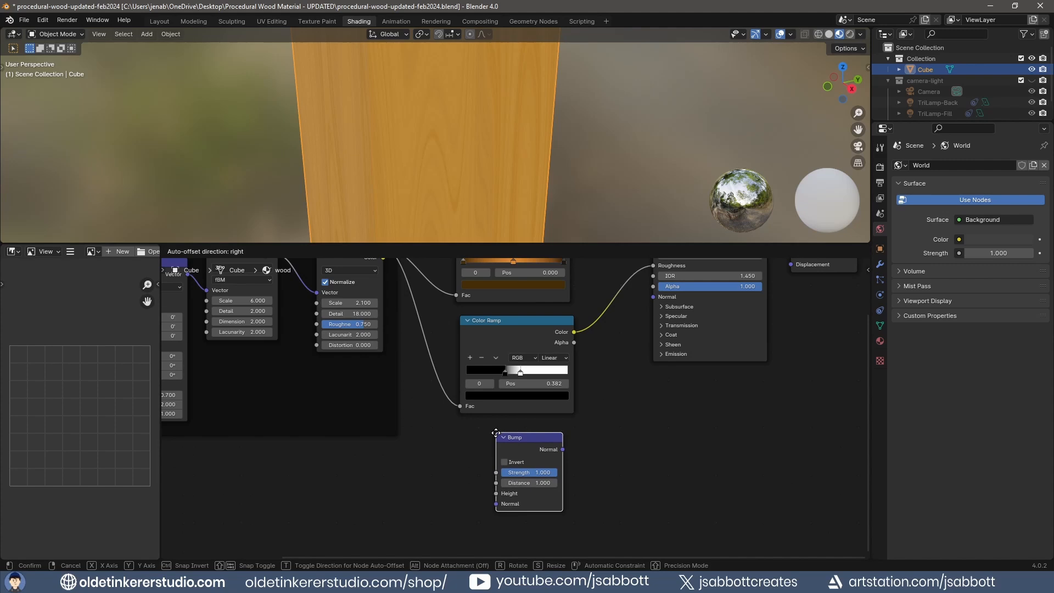
click(496, 435)
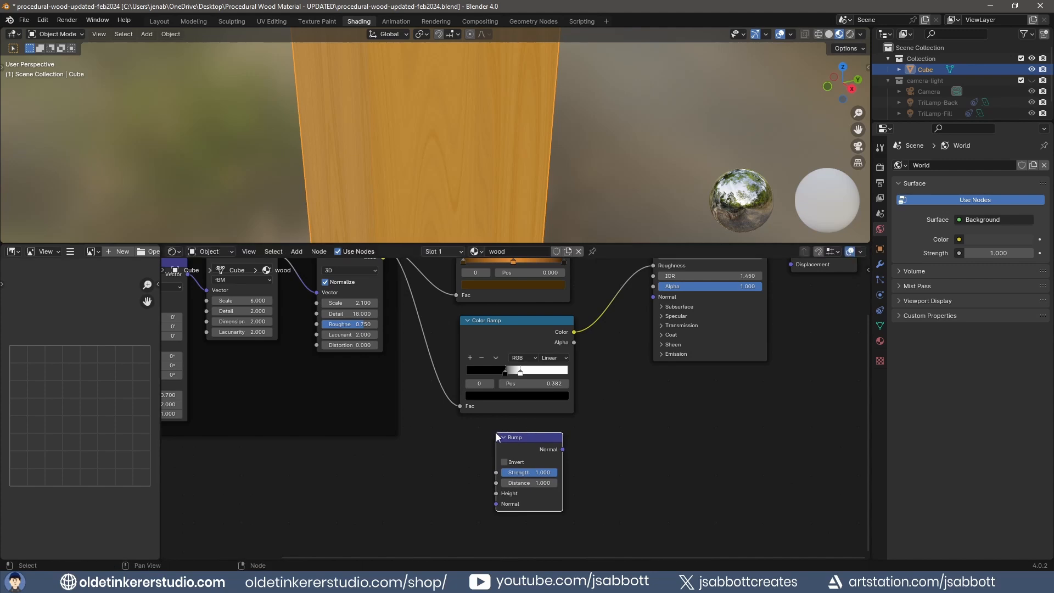
middle_drag(497, 437, 494, 461)
drag(381, 272, 490, 521)
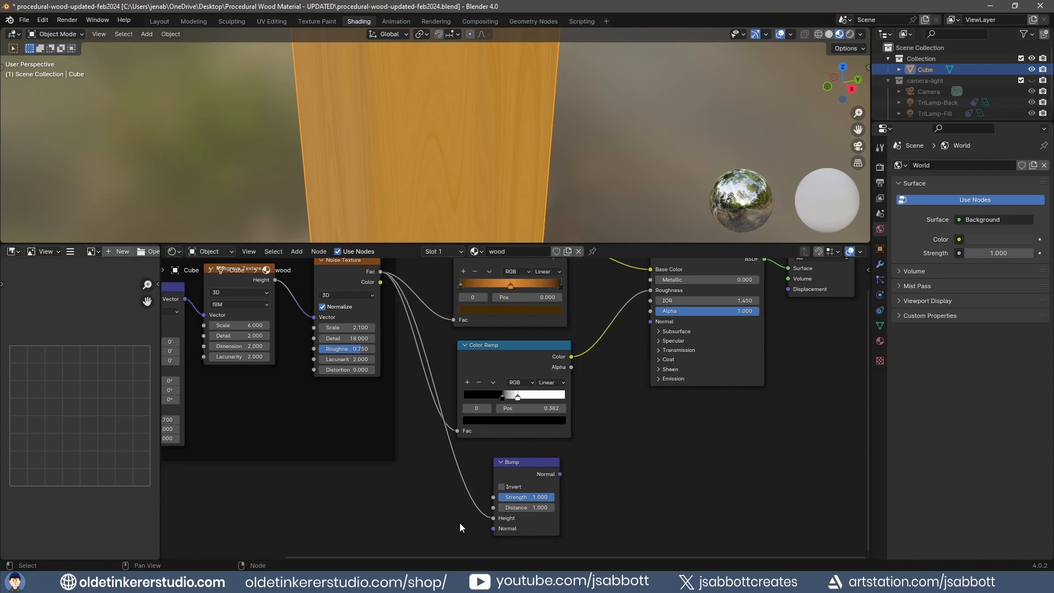
drag(560, 474, 650, 322)
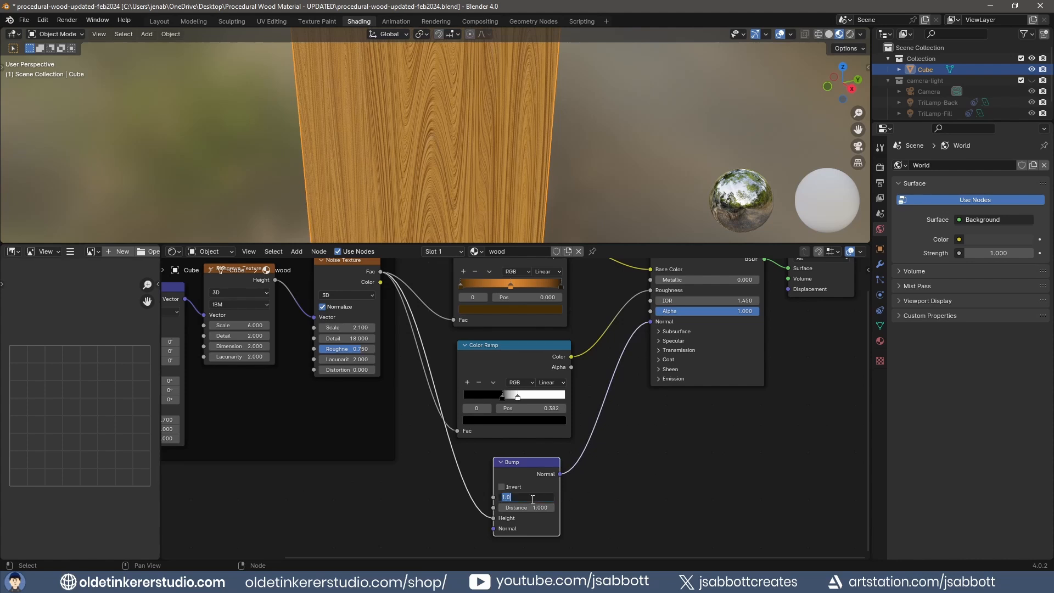
- Set the Bump node's strength to 0.3 and fine-tune it to 0.4
text(0.3)
key(Return)
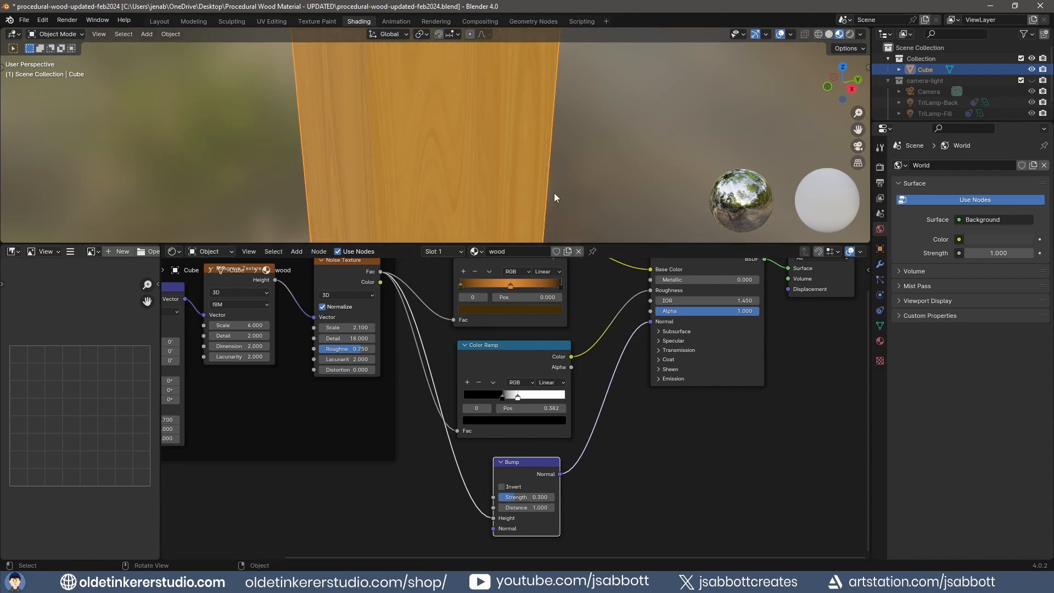
scroll(539, 180, up, 4)
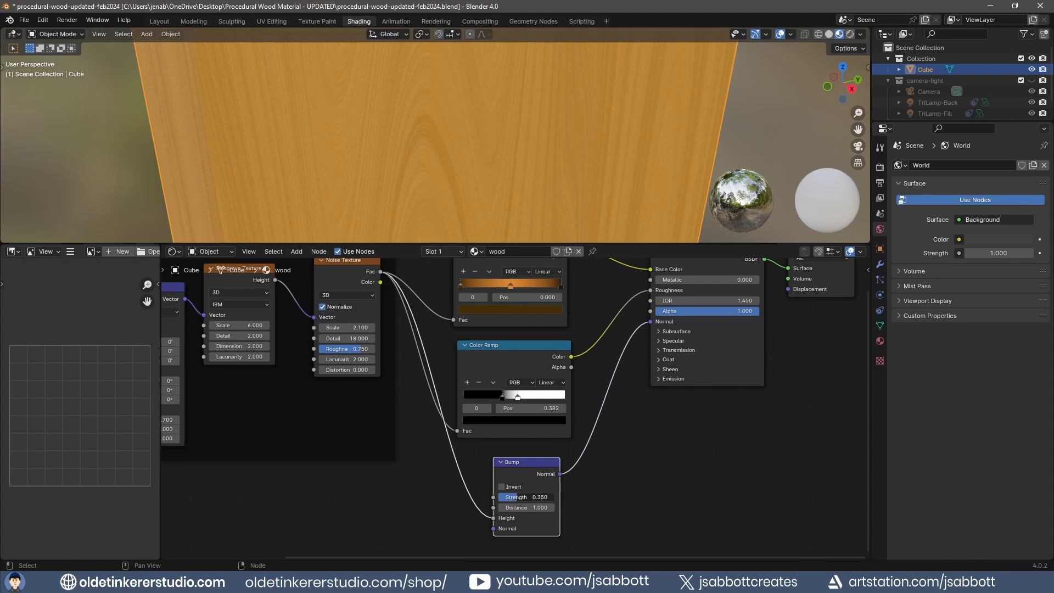
drag(518, 497, 520, 497)
- Join both Color Ramps and the Bump node in a new frame and open the frame's label for editing
scroll(530, 519, down, 2)
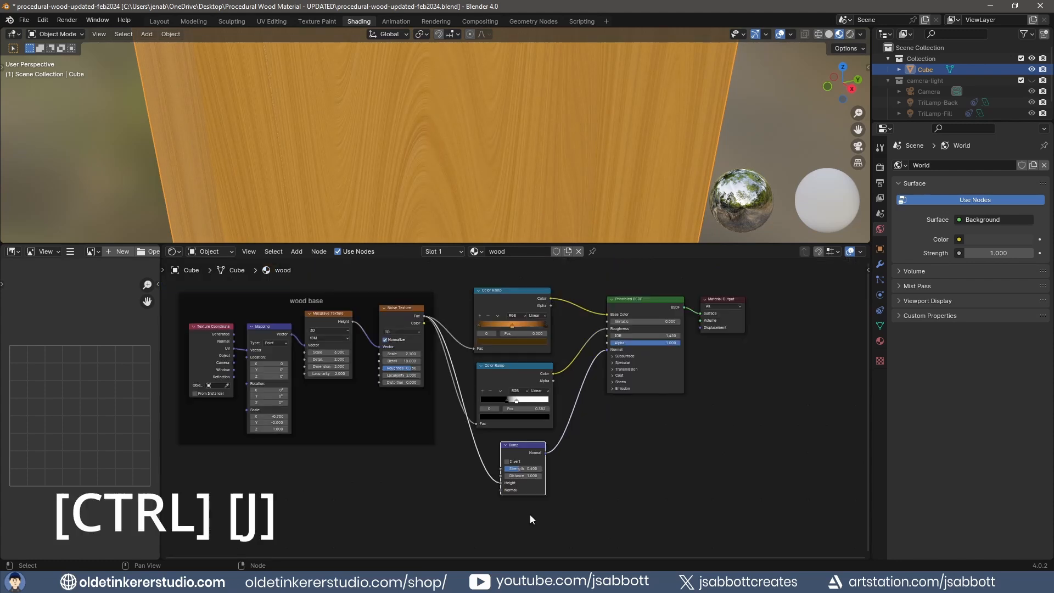
drag(574, 526, 460, 284)
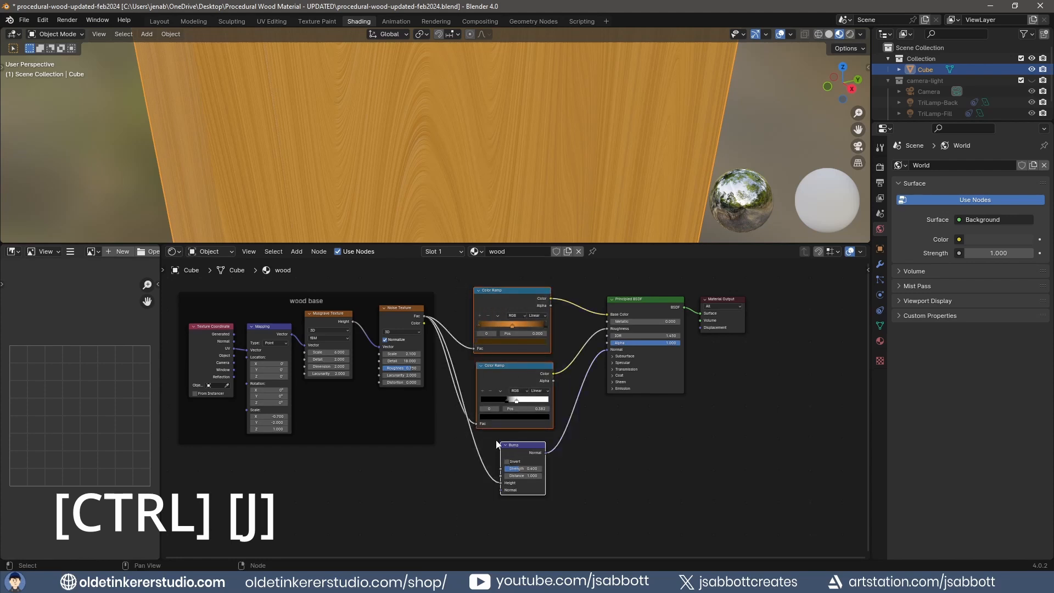
key(ctrl+j)
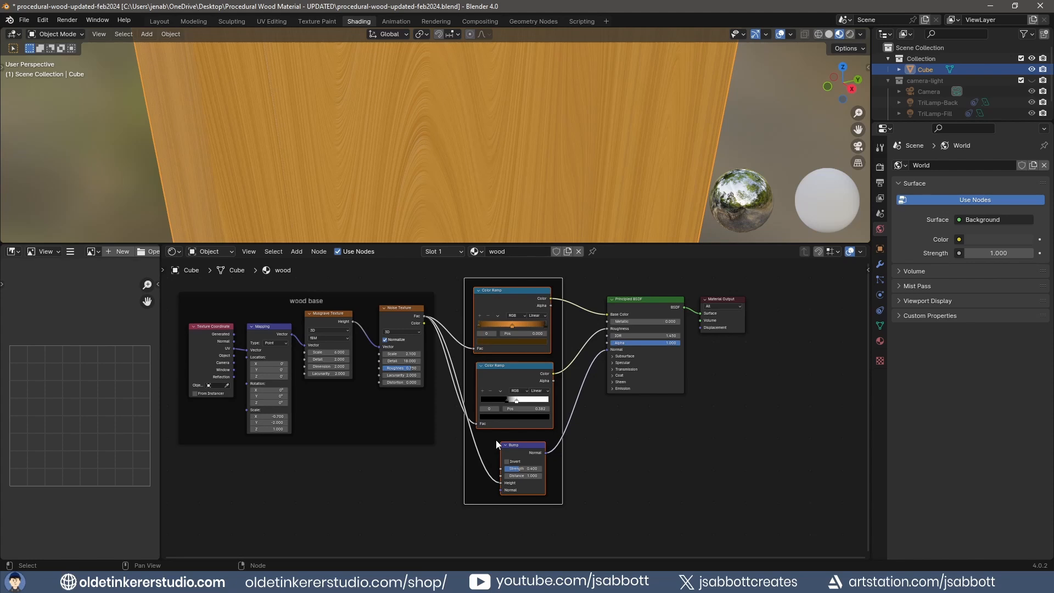
right_click(496, 445)
click(497, 441)
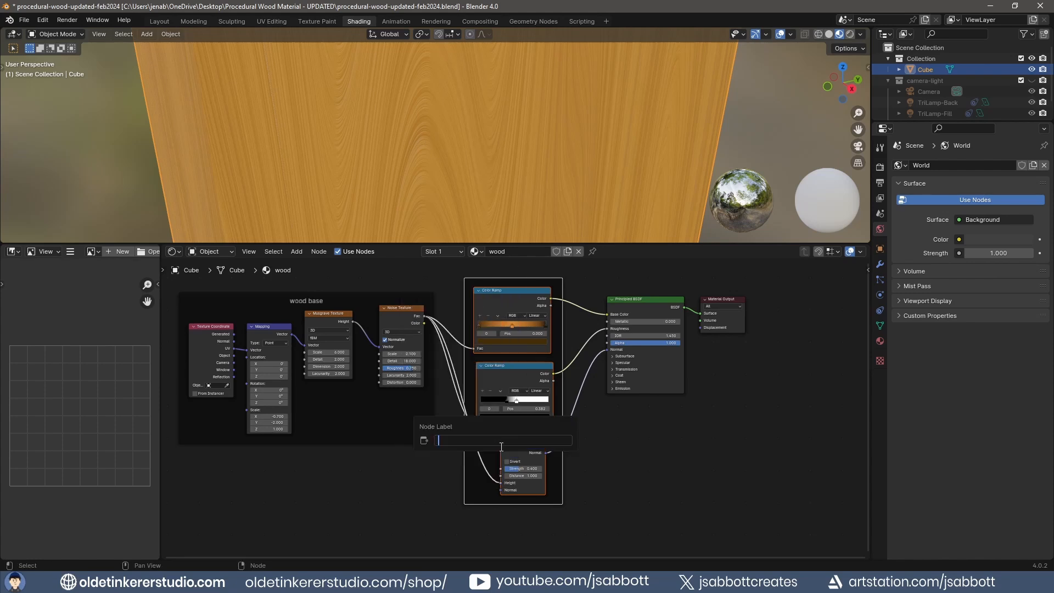